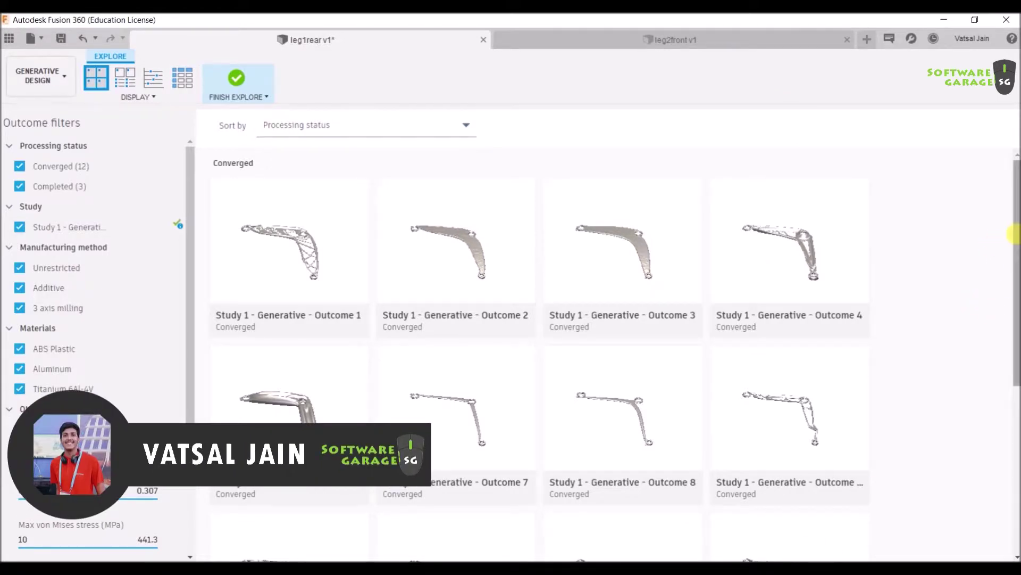
# - Turn on the Properties View so material, volume, mass and safety factor appear under each outcome
pyautogui.scroll(-1, 726, 299)
pyautogui.scroll(-5, 724, 296)
pyautogui.scroll(6, 727, 299)
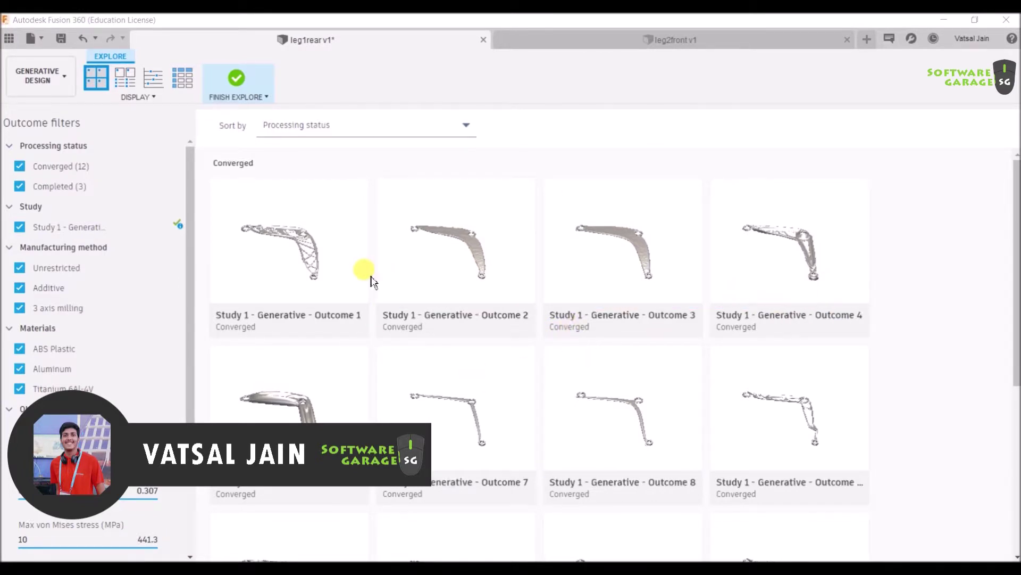
pyautogui.scroll(-4, 383, 287)
pyautogui.scroll(4, 273, 227)
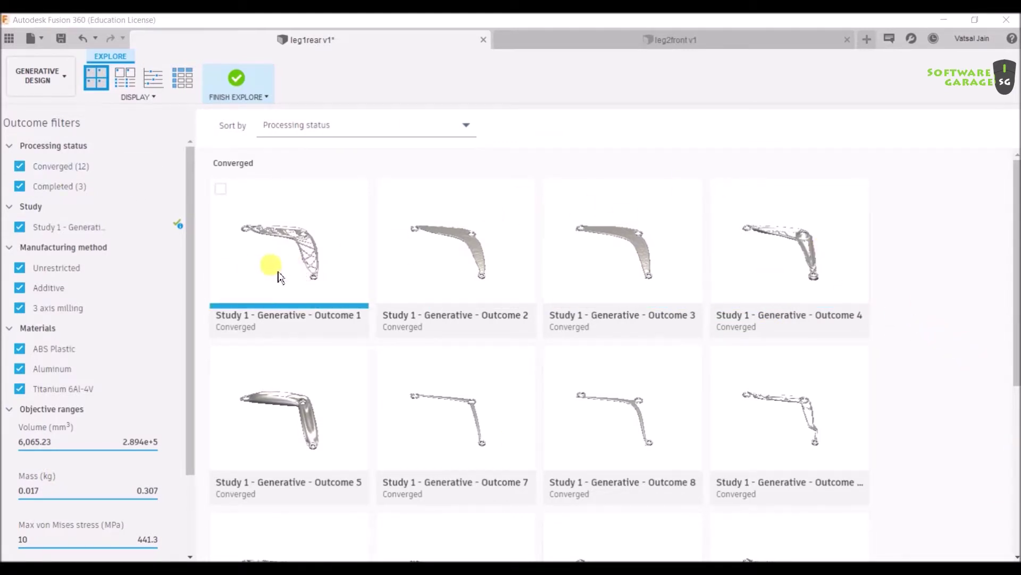
pyautogui.scroll(-3, 346, 309)
pyautogui.scroll(3, 854, 426)
pyautogui.click(131, 74)
pyautogui.scroll(-3, 335, 274)
pyautogui.scroll(3, 339, 276)
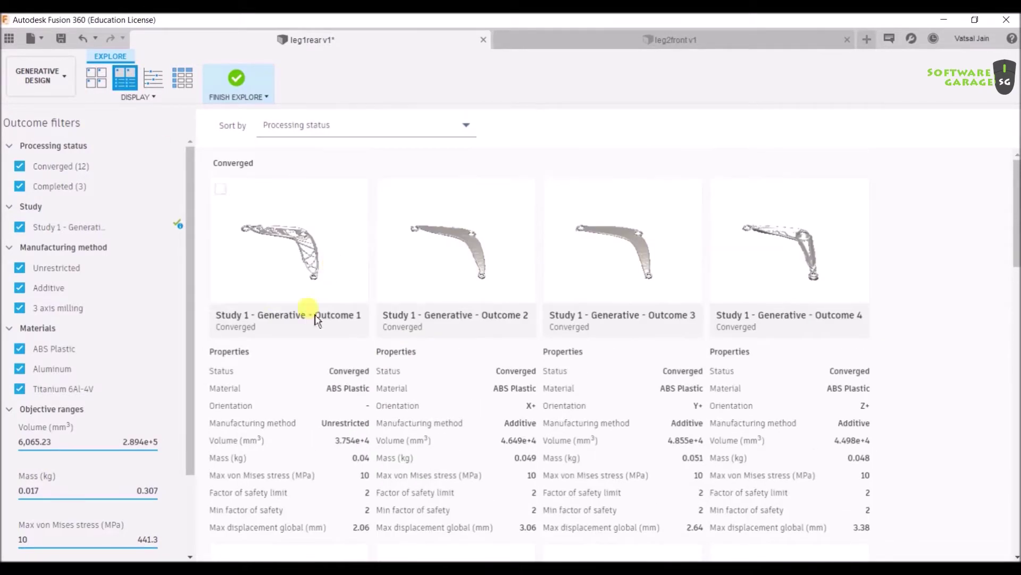
pyautogui.scroll(-4, 407, 254)
pyautogui.scroll(3, 485, 214)
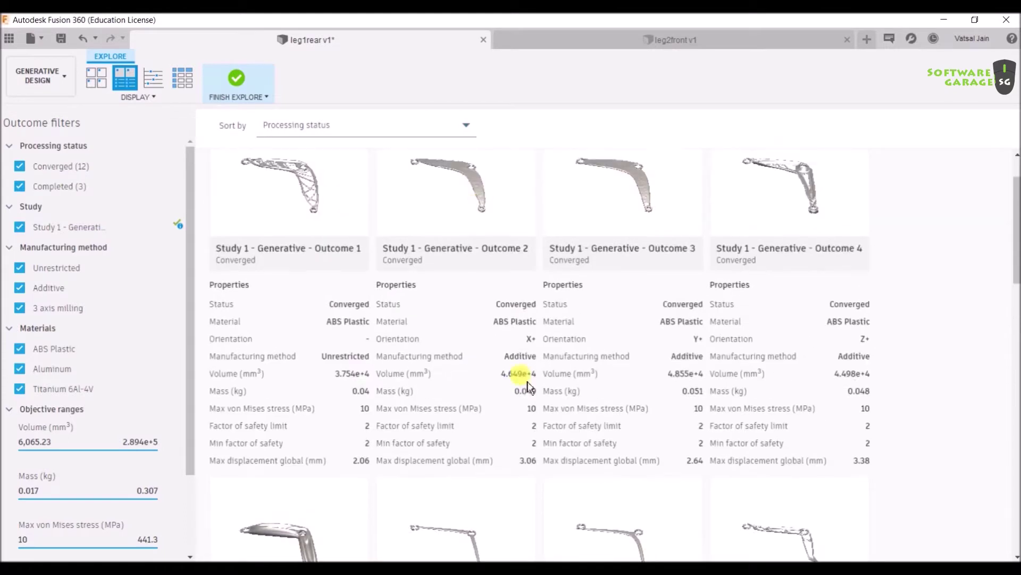
pyautogui.scroll(1, 922, 345)
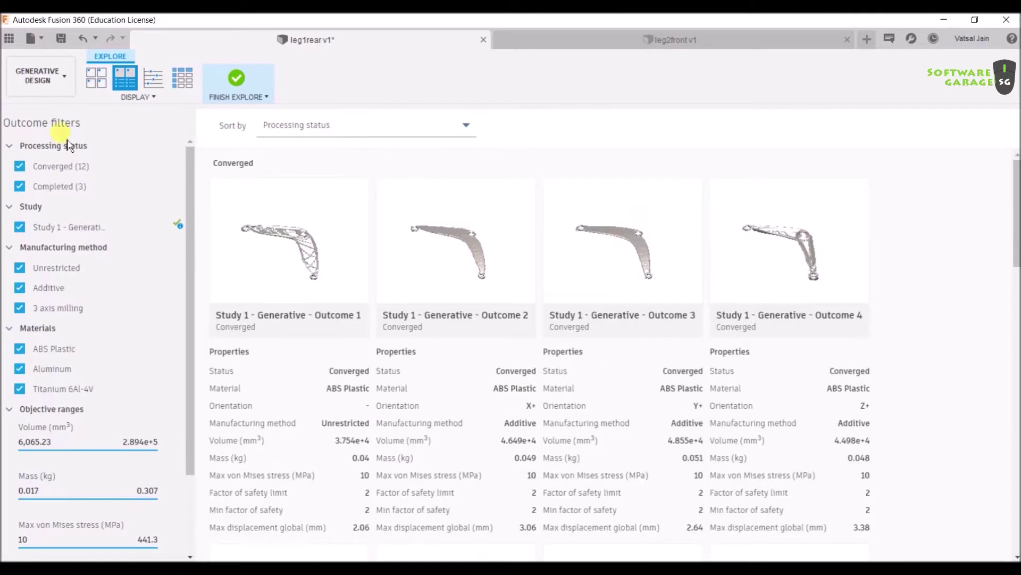
# - Plot outcomes as a scatter chart and select Outcome 11, the highest-safety titanium point
pyautogui.click(155, 80)
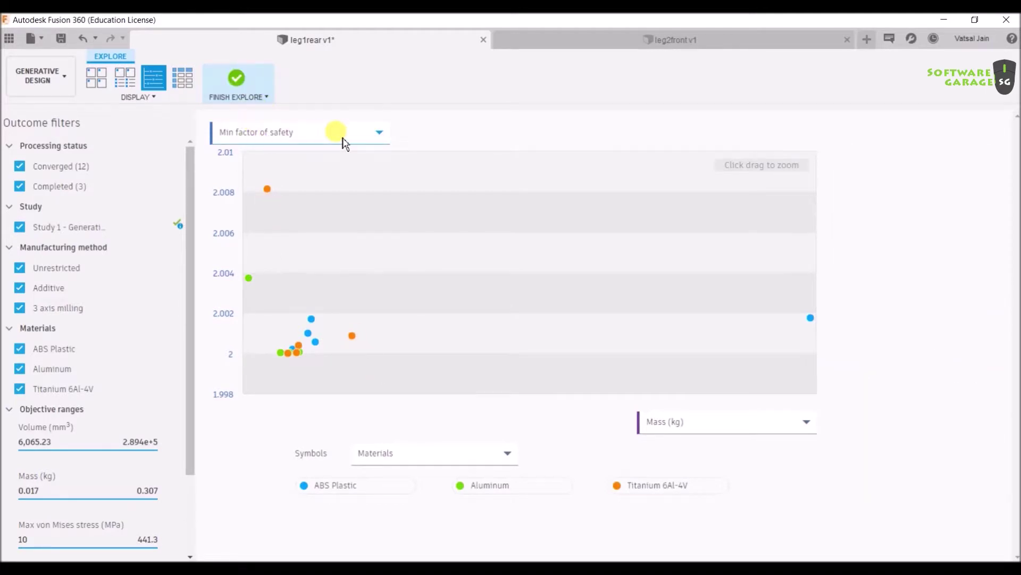
pyautogui.moveTo(267, 190)
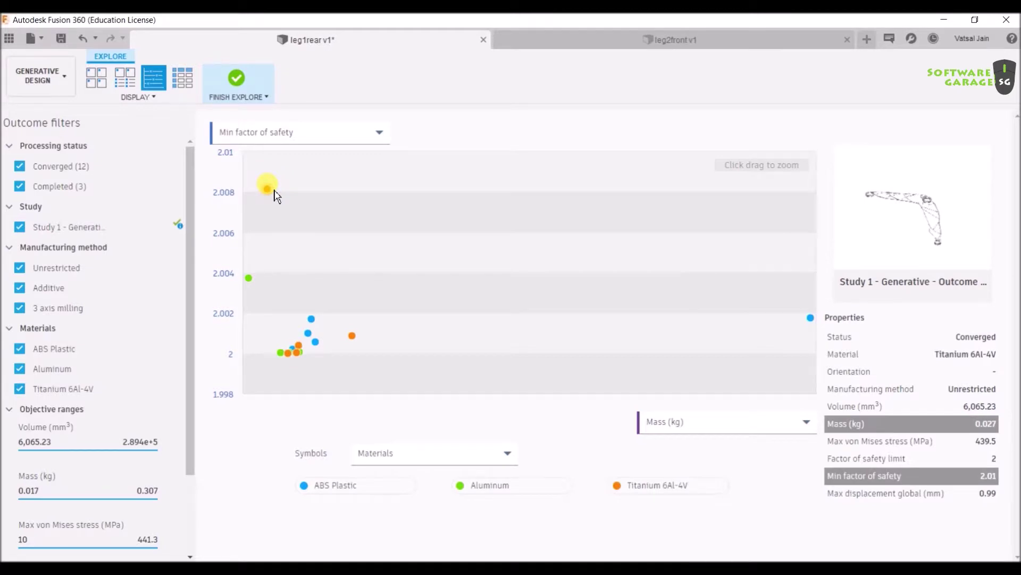
pyautogui.click(268, 190)
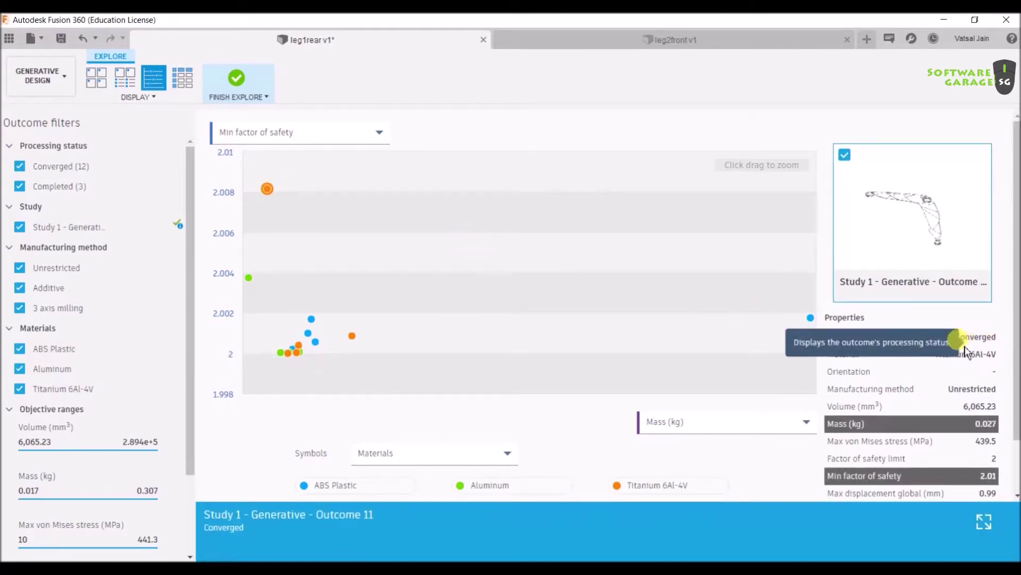
# - Inspect Aluminum Outcome 6, then select ABS Plastic Outcome 3 (0.051 kg, safety factor 2)
pyautogui.scroll(-1, 983, 363)
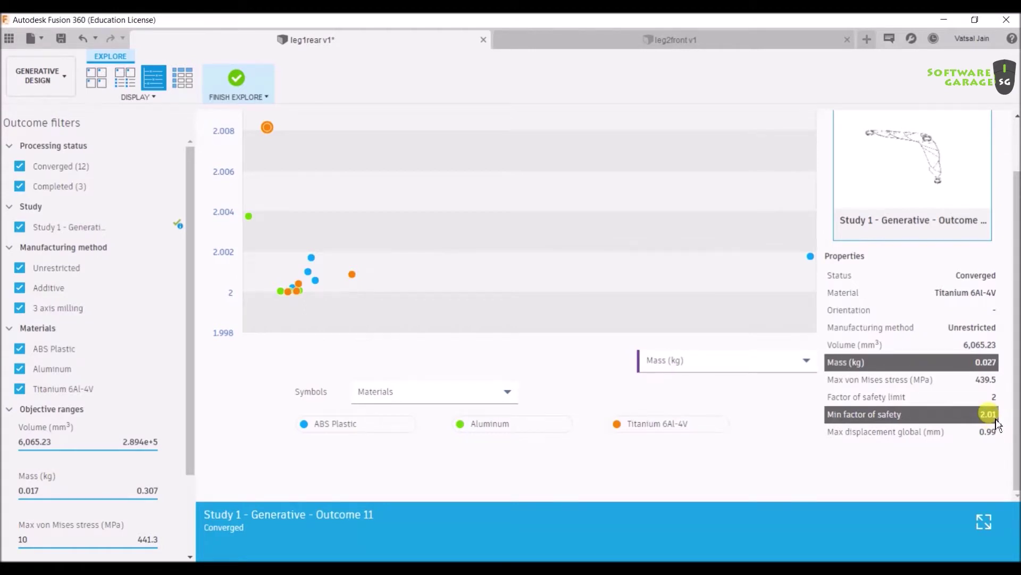
pyautogui.scroll(1, 414, 298)
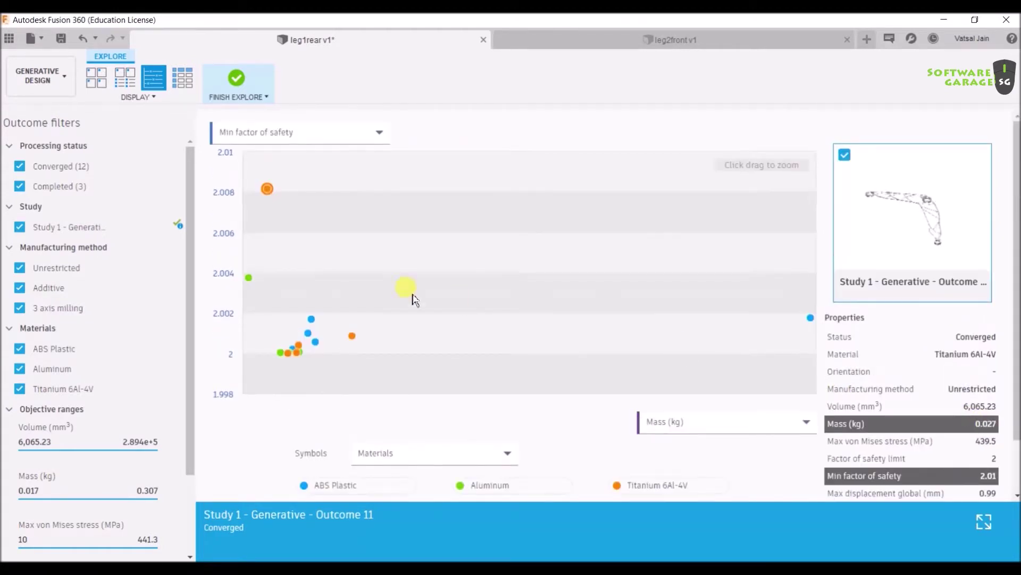
pyautogui.click(249, 278)
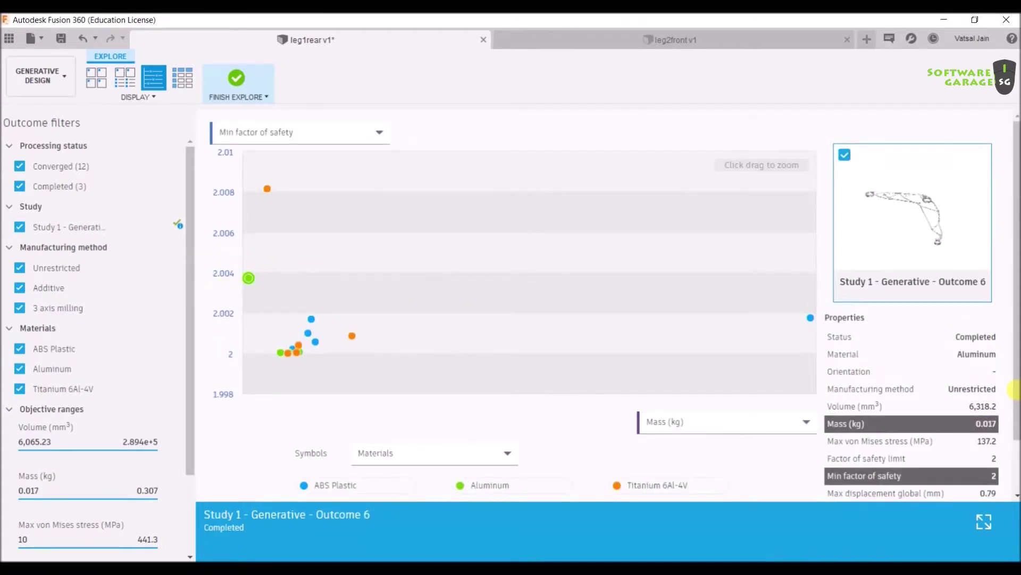
pyautogui.moveTo(316, 343)
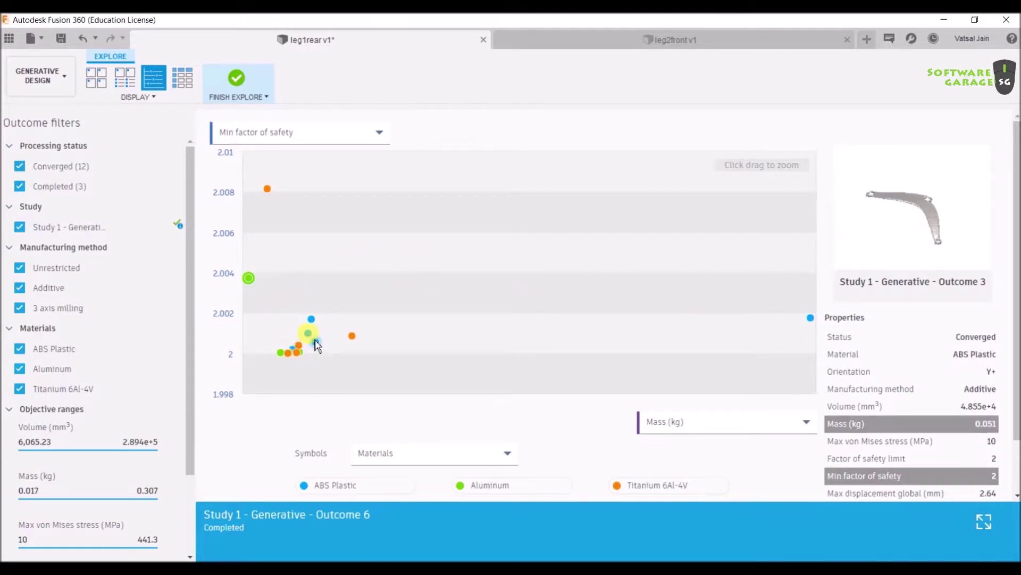
pyautogui.click(316, 343)
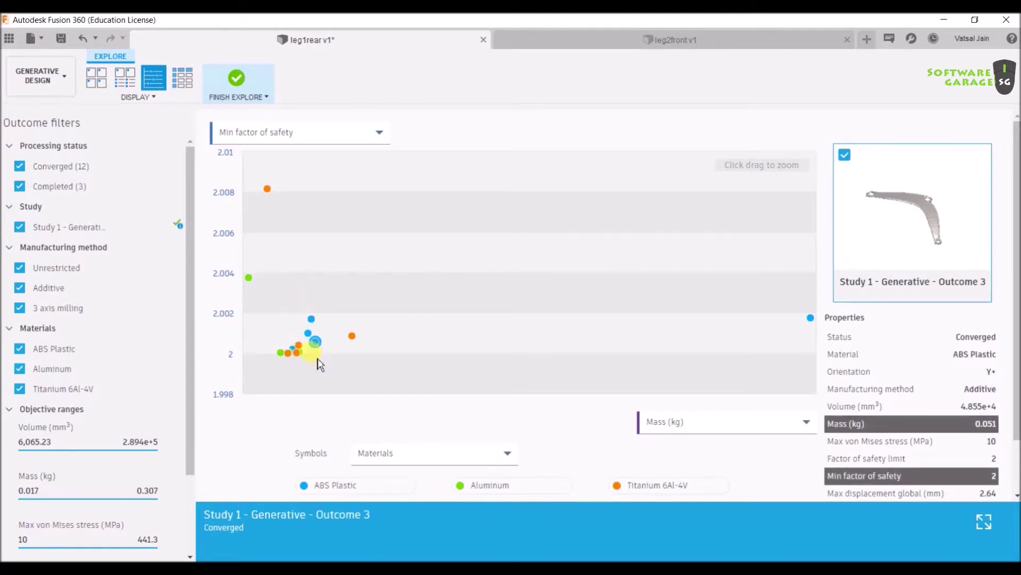
# - Reselect Outcome 11 and plot the outcomes by volume on the vertical axis
pyautogui.click(268, 189)
pyautogui.click(348, 131)
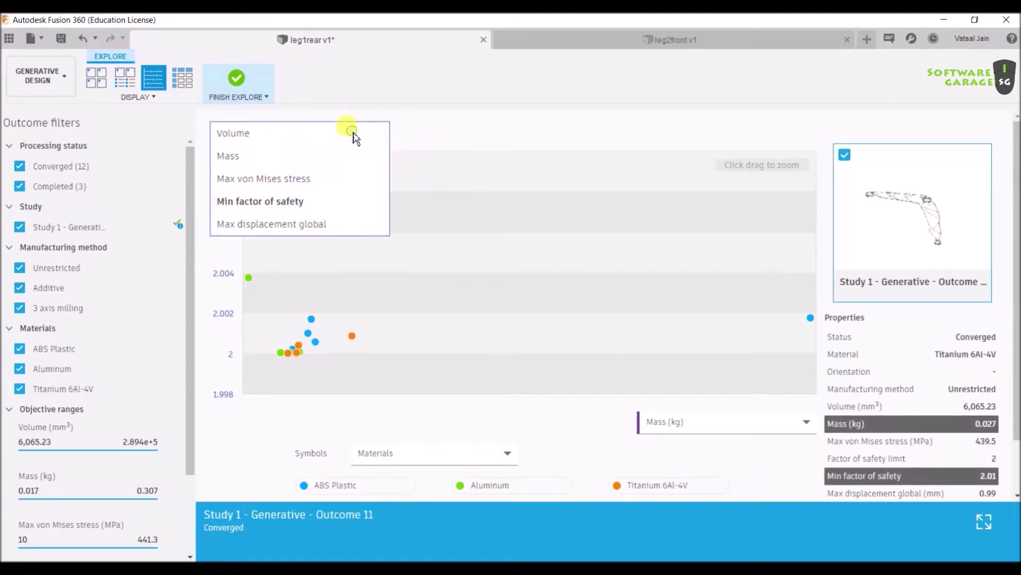
pyautogui.click(351, 133)
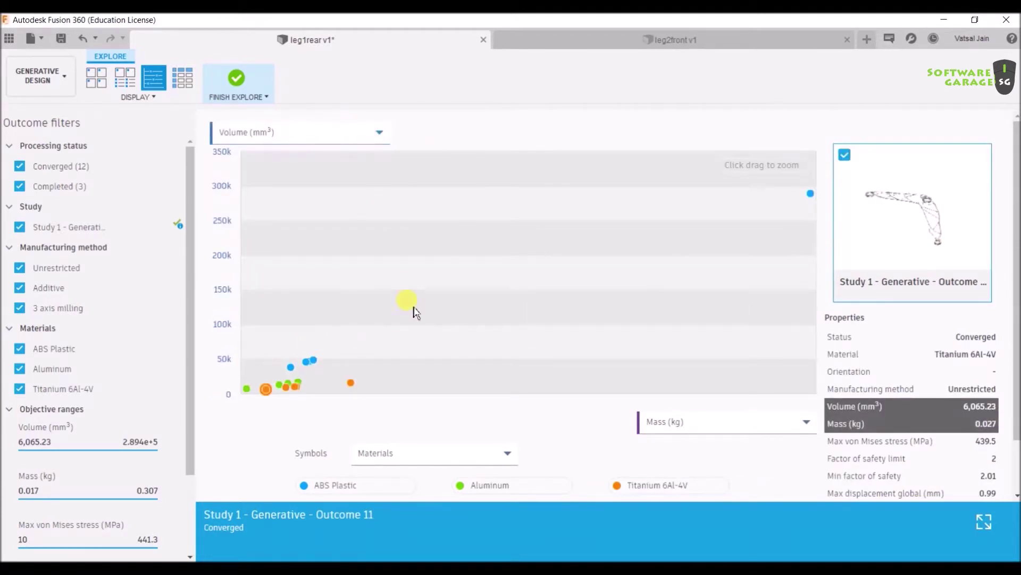
pyautogui.scroll(-2, 407, 335)
pyautogui.scroll(2, 960, 313)
# - Plot by Max von Mises stress and inspect Outcomes 15, 14, 11, 3, 4 and 1
pyautogui.click(302, 140)
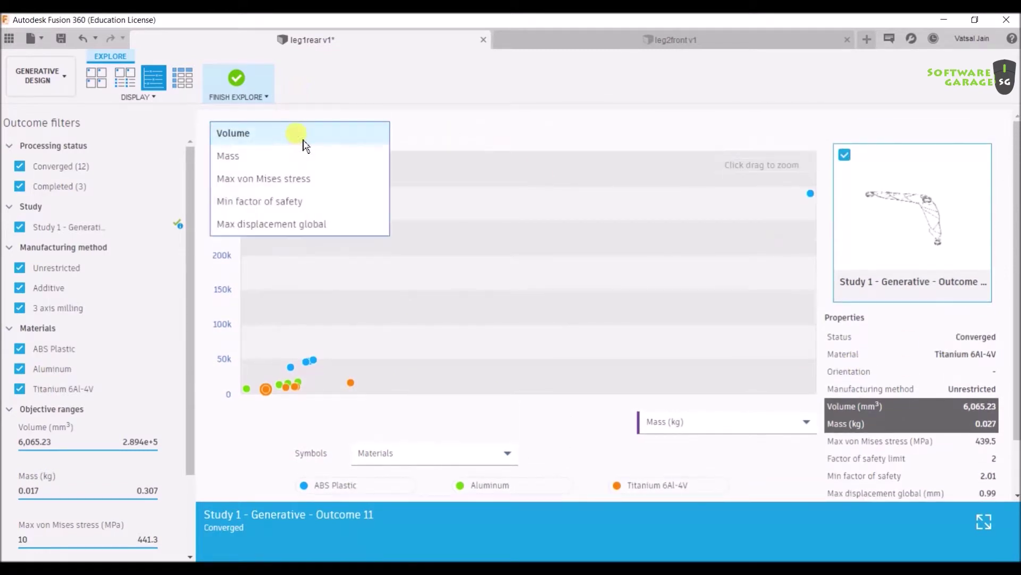
pyautogui.click(305, 179)
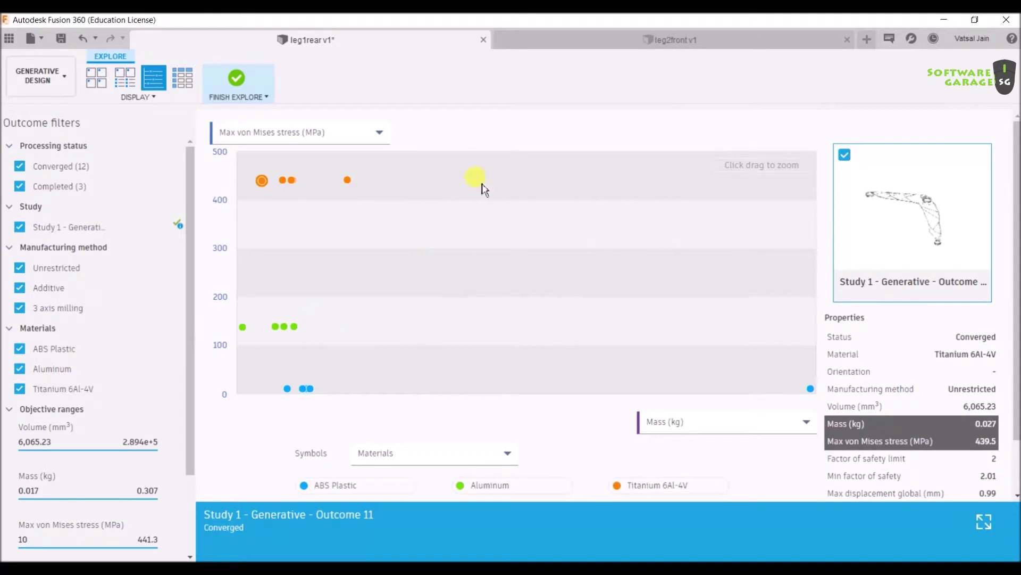
pyautogui.click(347, 180)
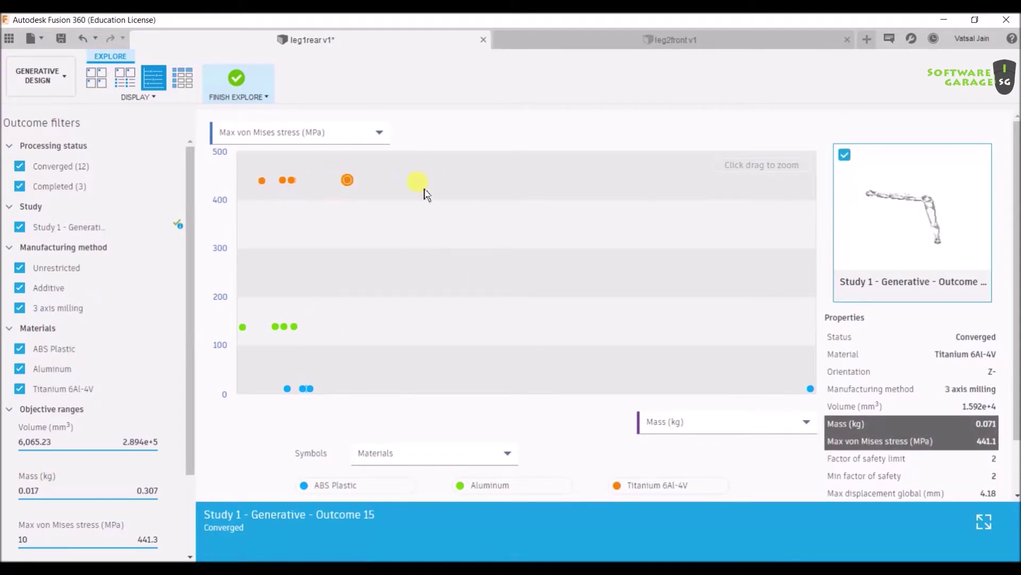
pyautogui.click(291, 180)
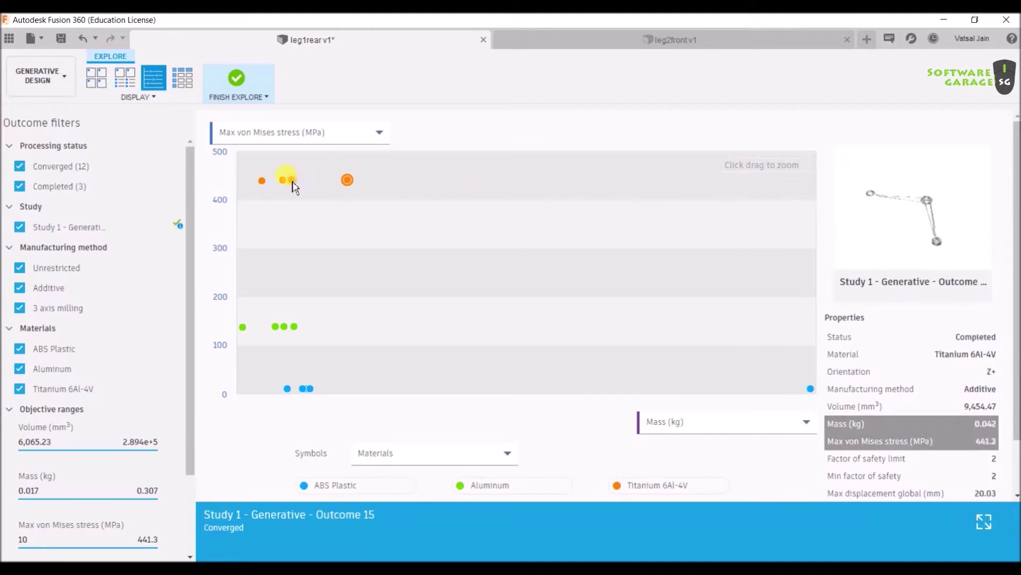
pyautogui.click(262, 181)
pyautogui.scroll(-2, 319, 229)
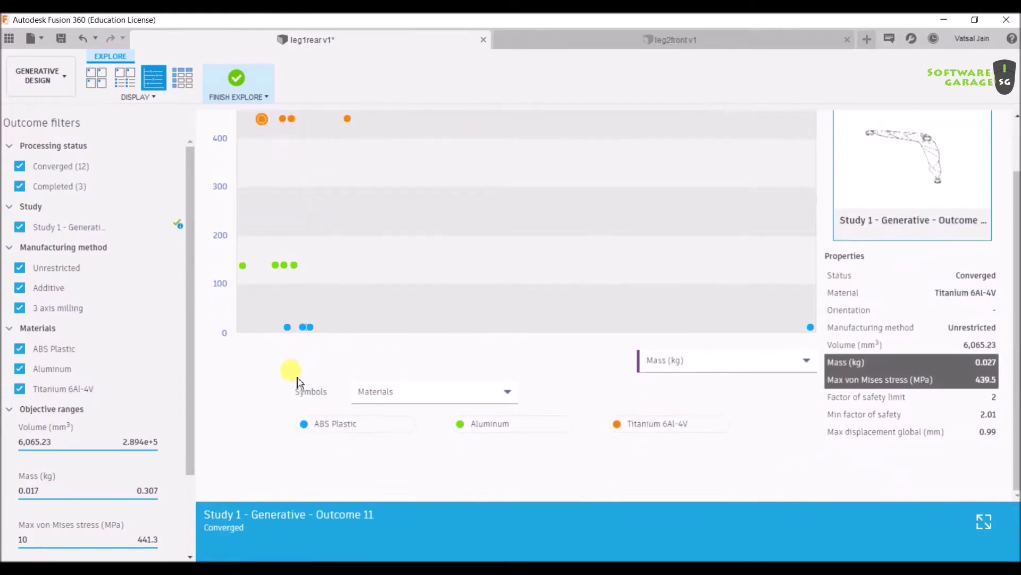
pyautogui.click(309, 327)
pyautogui.click(301, 327)
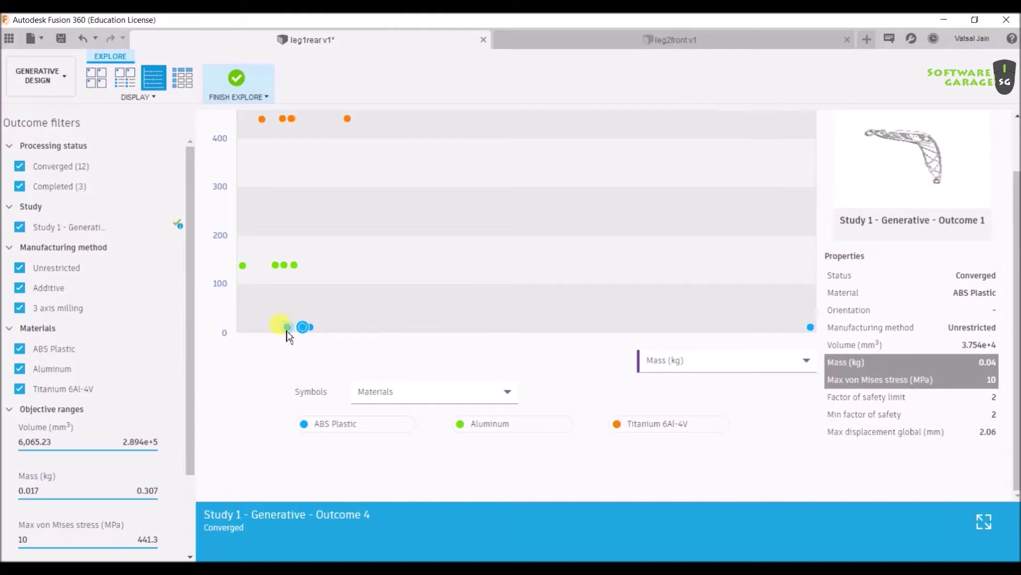
pyautogui.click(287, 327)
pyautogui.scroll(2, 692, 287)
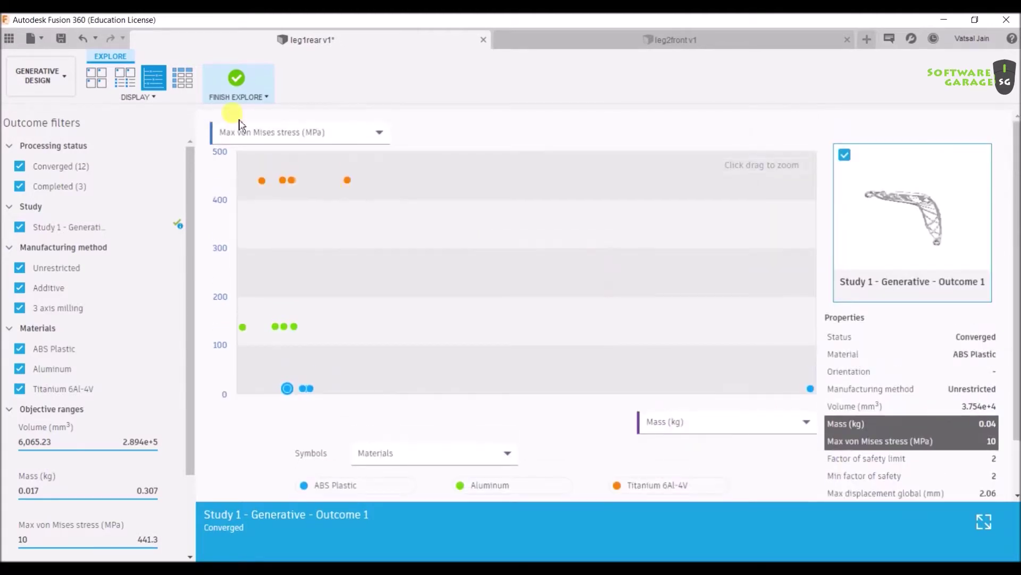
# - Plot by maximum global displacement and select Outcome 13, the 15 mm titanium point
pyautogui.click(321, 130)
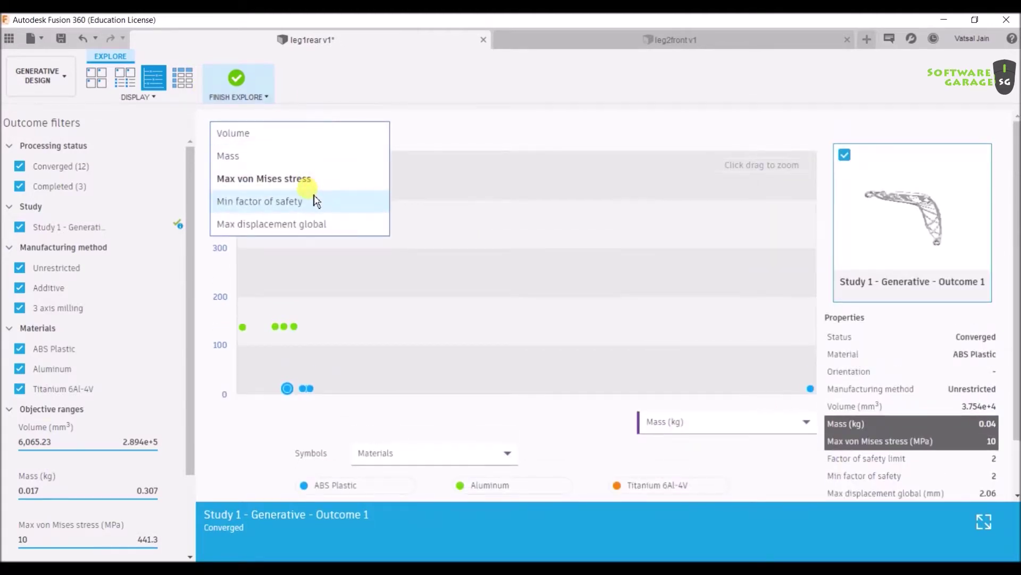
pyautogui.click(315, 223)
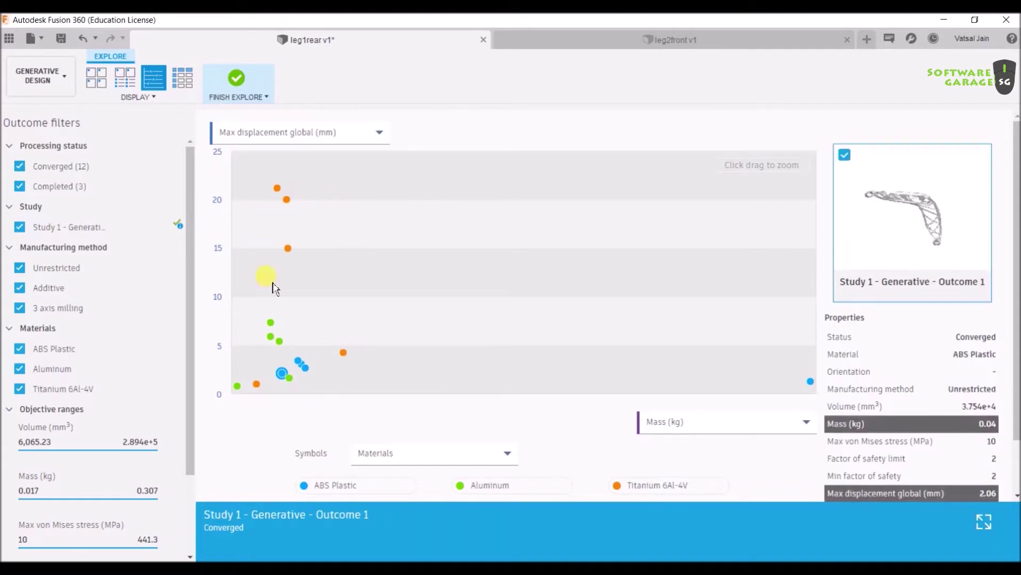
pyautogui.click(277, 187)
pyautogui.click(288, 248)
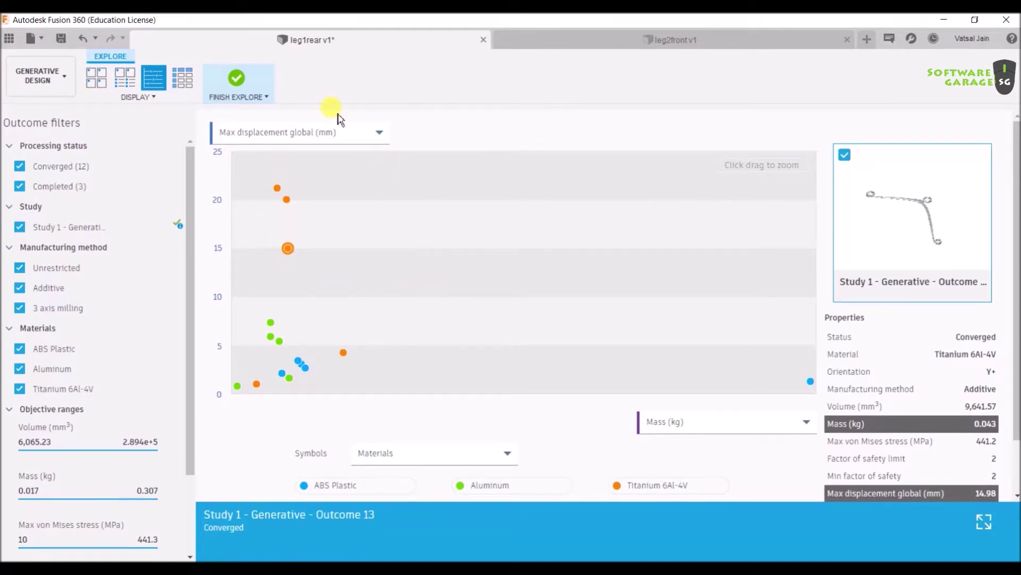
# - Switch the outcomes display to the table view
pyautogui.click(182, 77)
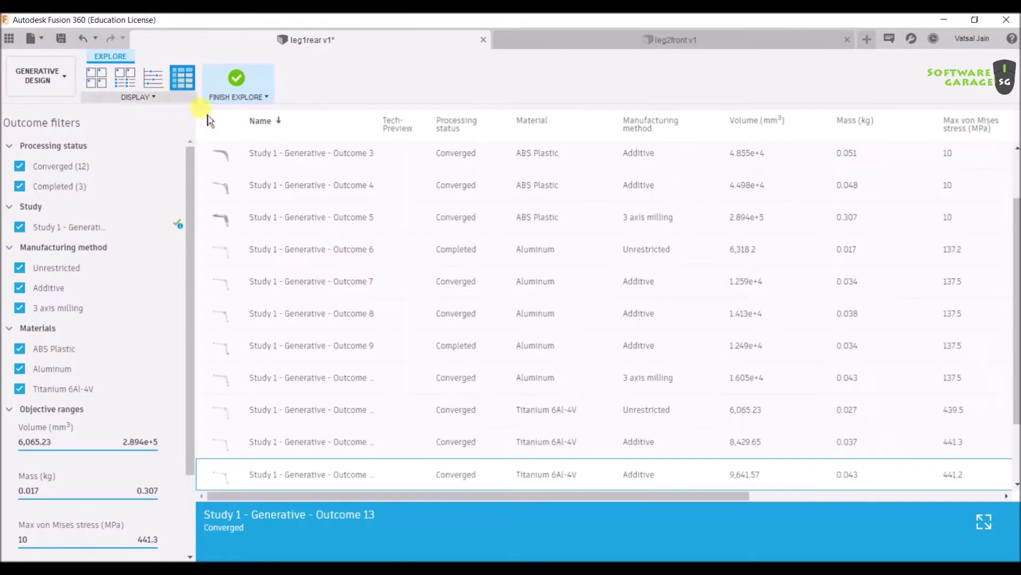
pyautogui.scroll(-3, 456, 342)
pyautogui.scroll(5, 646, 234)
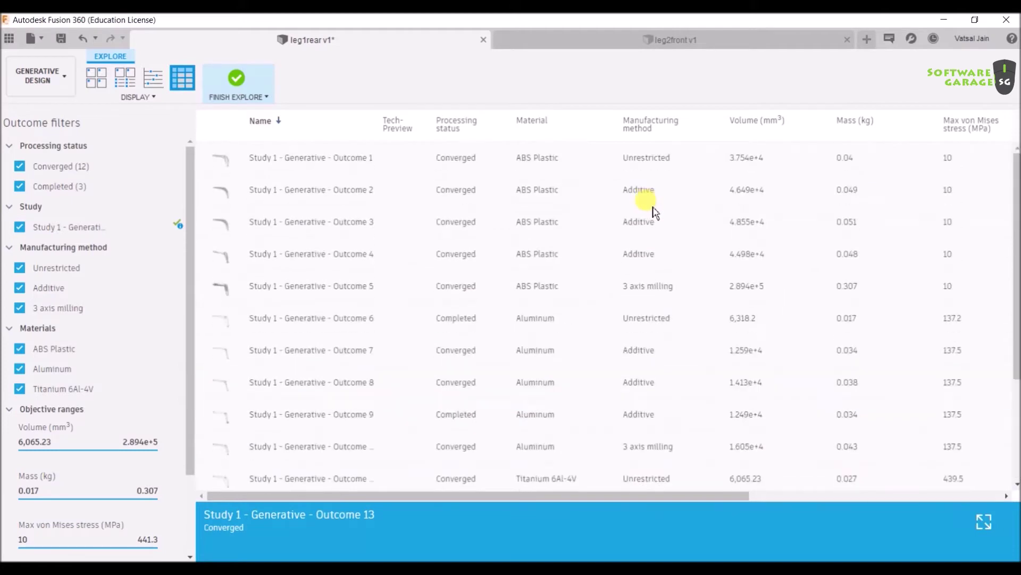
# - Switch the outcomes display back to the thumbnail grid
pyautogui.click(98, 87)
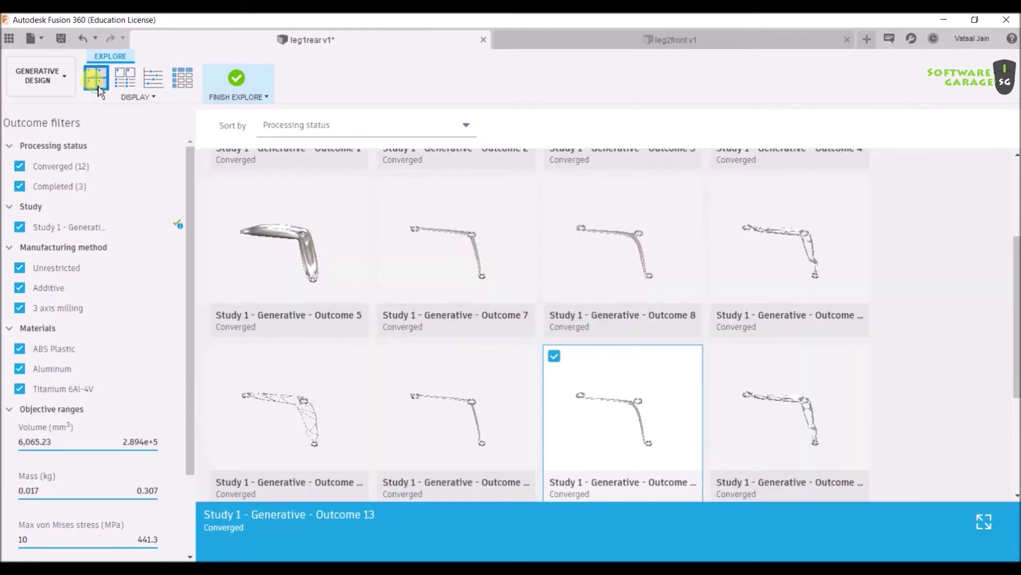
pyautogui.scroll(-2, 91, 358)
pyautogui.click(156, 350)
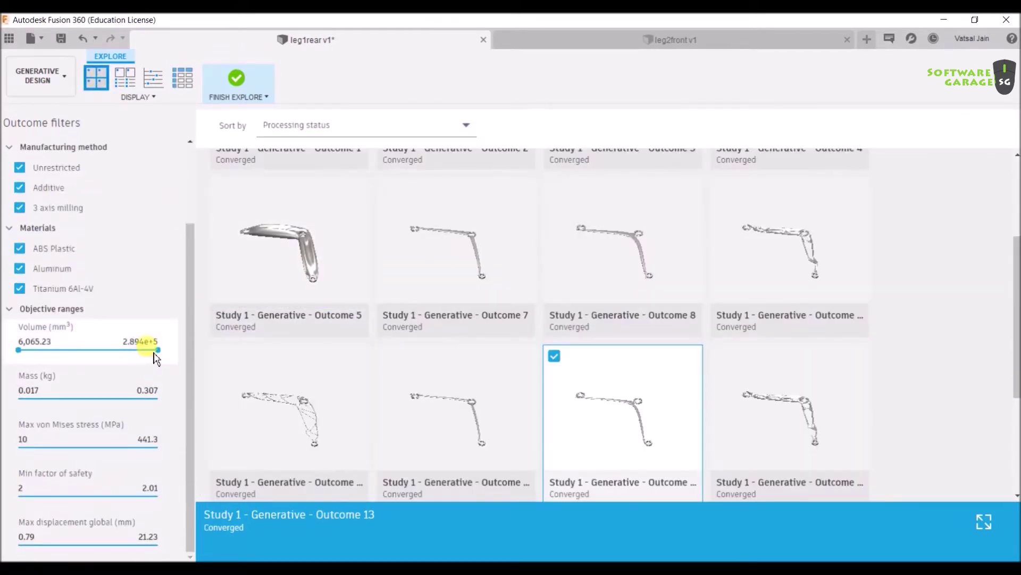
# - Filter volume below 1.253e+5 and cap mass, then restore both sliders to their full ranges
pyautogui.moveTo(158, 350); pyautogui.dragTo(201, 347)
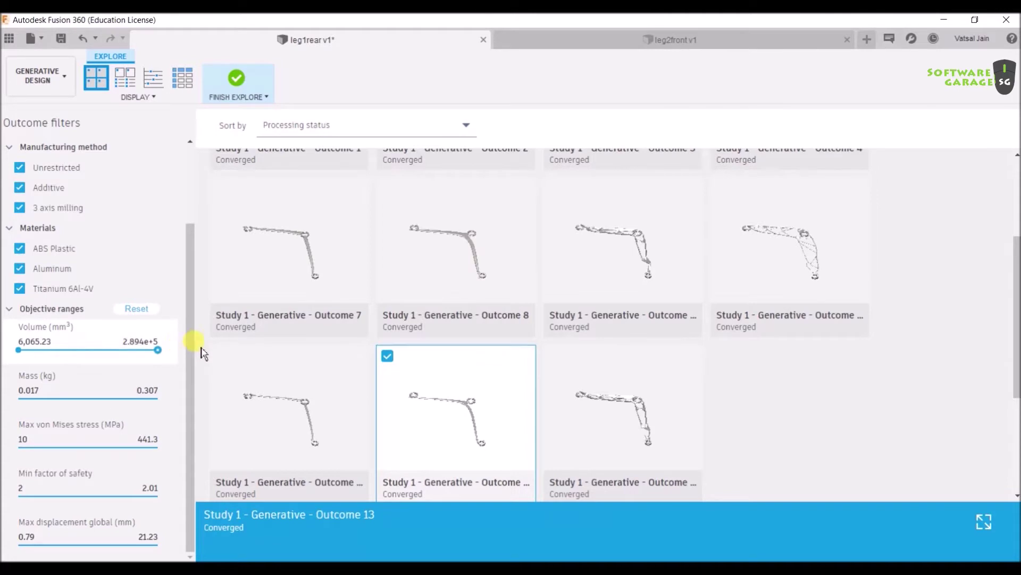
pyautogui.moveTo(157, 398); pyautogui.dragTo(93, 406)
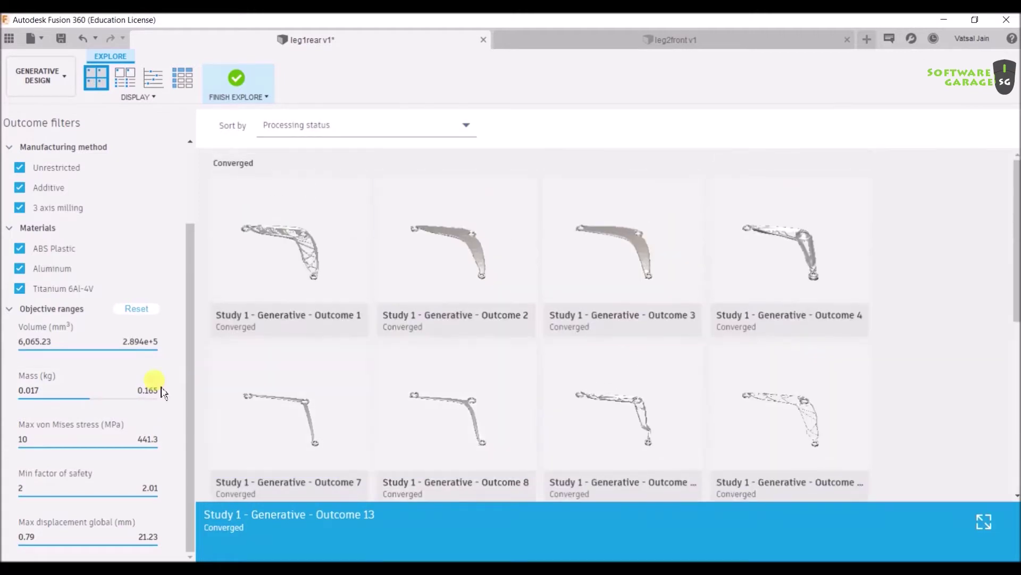
pyautogui.moveTo(90, 406); pyautogui.dragTo(190, 402)
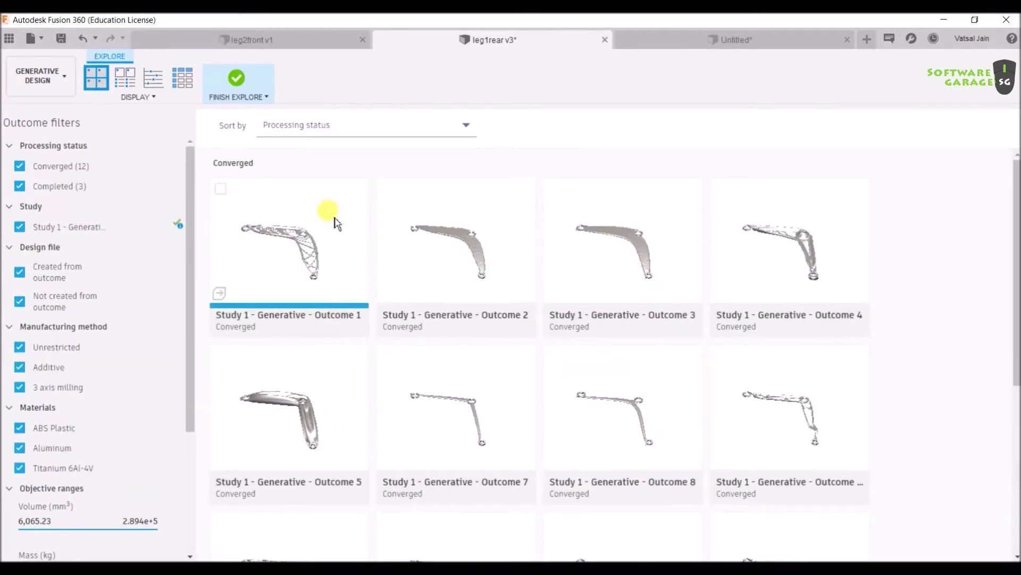
# - Open Outcome 1 and scrub its iterations slider to iteration 27 (0.04 kg, 2.06 mm displacement)
pyautogui.doubleClick(298, 229)
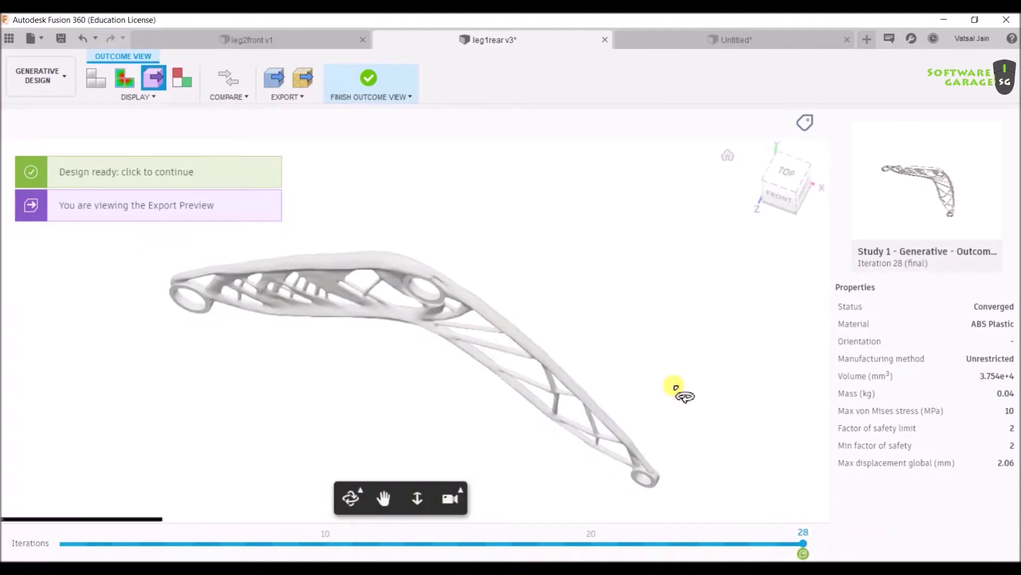
pyautogui.keyDown('shift'); pyautogui.moveTo(685, 392); pyautogui.dragTo(631, 344, button='middle'); pyautogui.keyUp('shift')
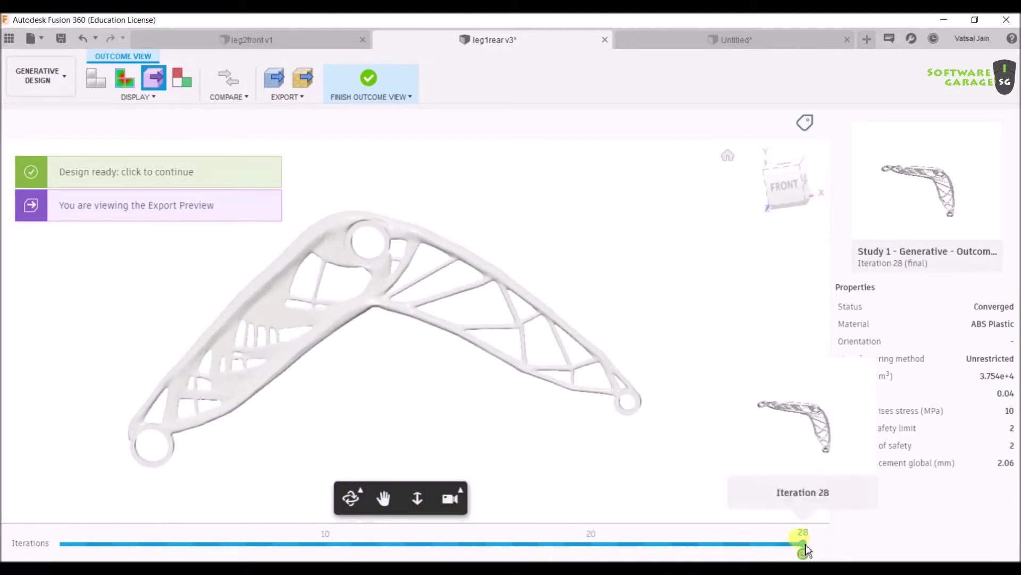
pyautogui.moveTo(801, 545); pyautogui.dragTo(139, 544)
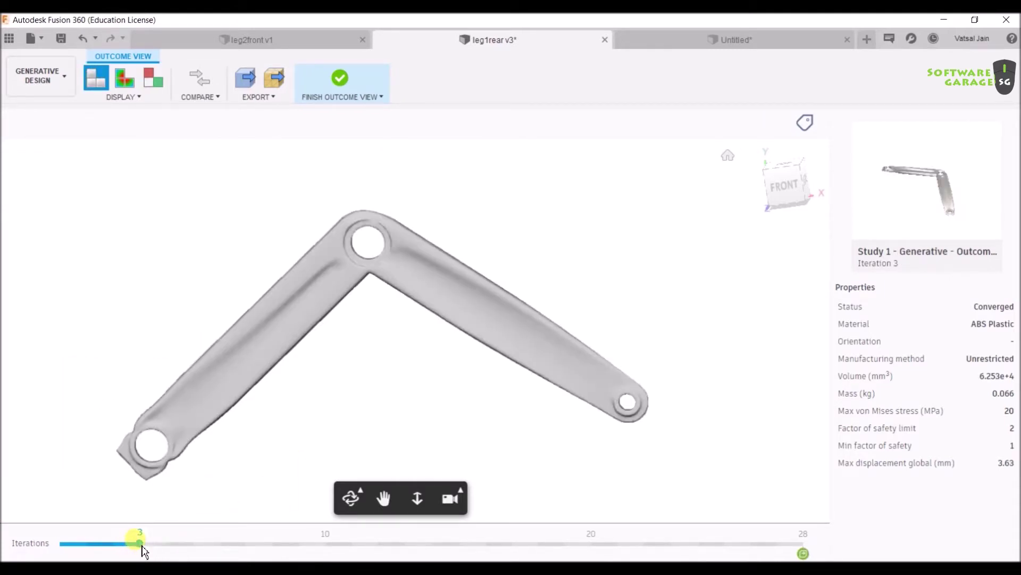
pyautogui.moveTo(142, 550); pyautogui.dragTo(484, 557)
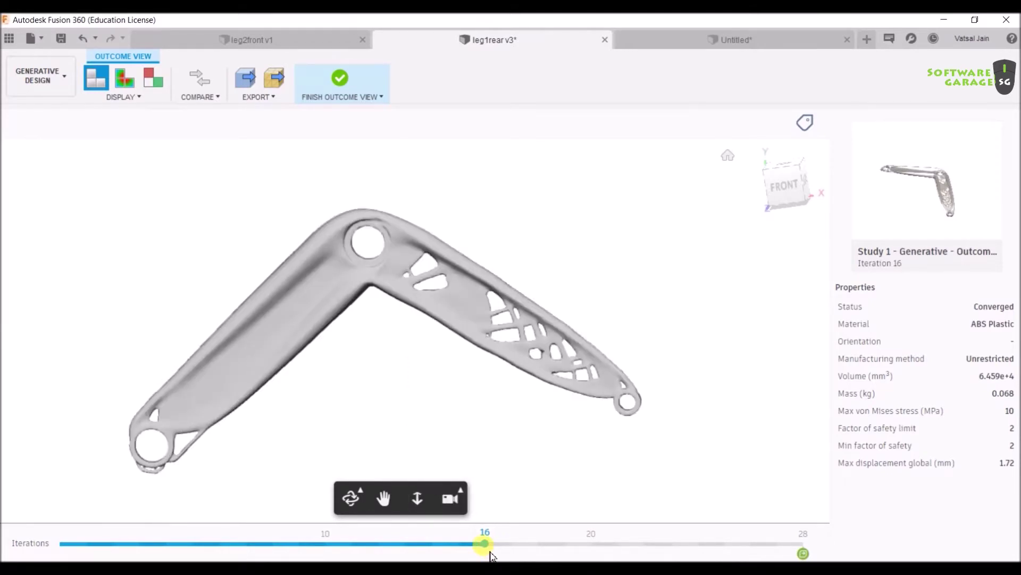
pyautogui.moveTo(490, 552); pyautogui.dragTo(593, 543)
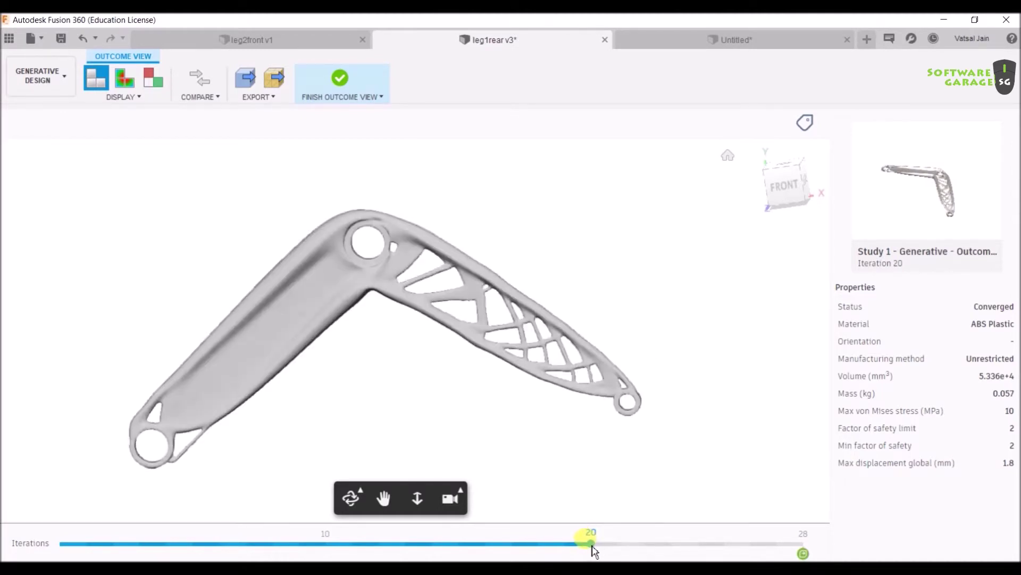
pyautogui.moveTo(592, 546); pyautogui.dragTo(714, 545)
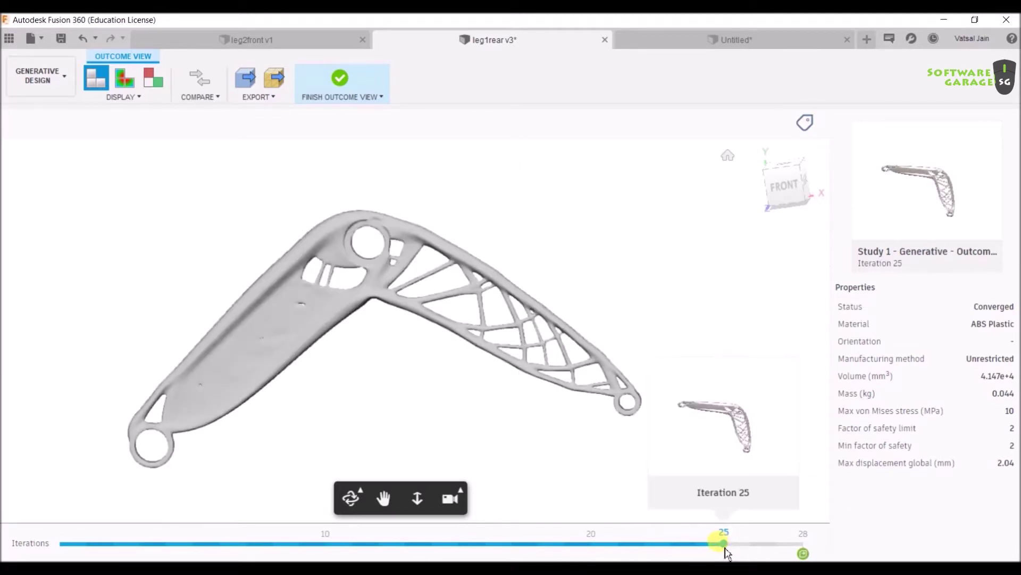
pyautogui.moveTo(732, 552); pyautogui.dragTo(794, 550)
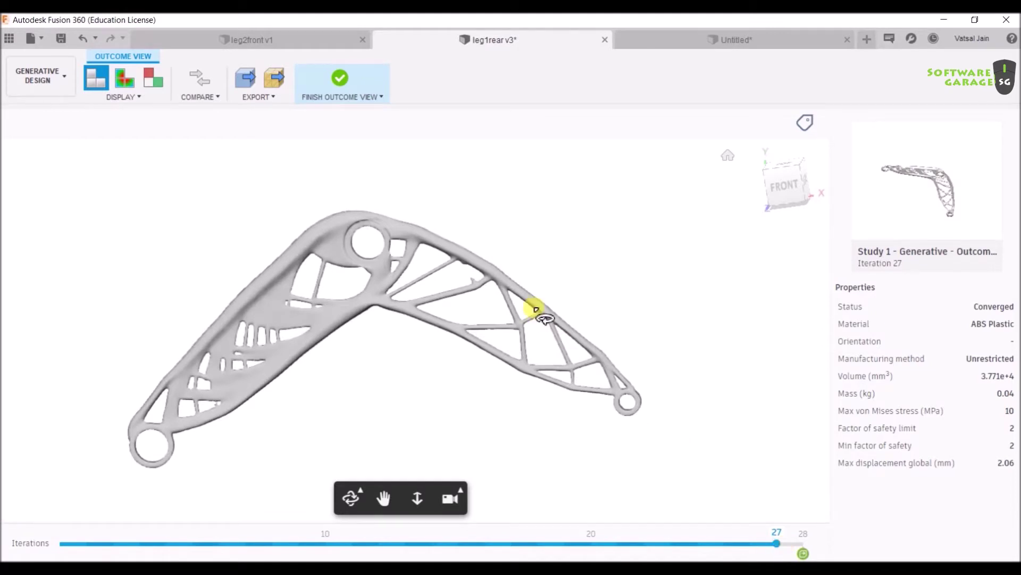
pyautogui.keyDown('shift'); pyautogui.moveTo(532, 312); pyautogui.dragTo(564, 319, button='middle'); pyautogui.keyUp('shift')
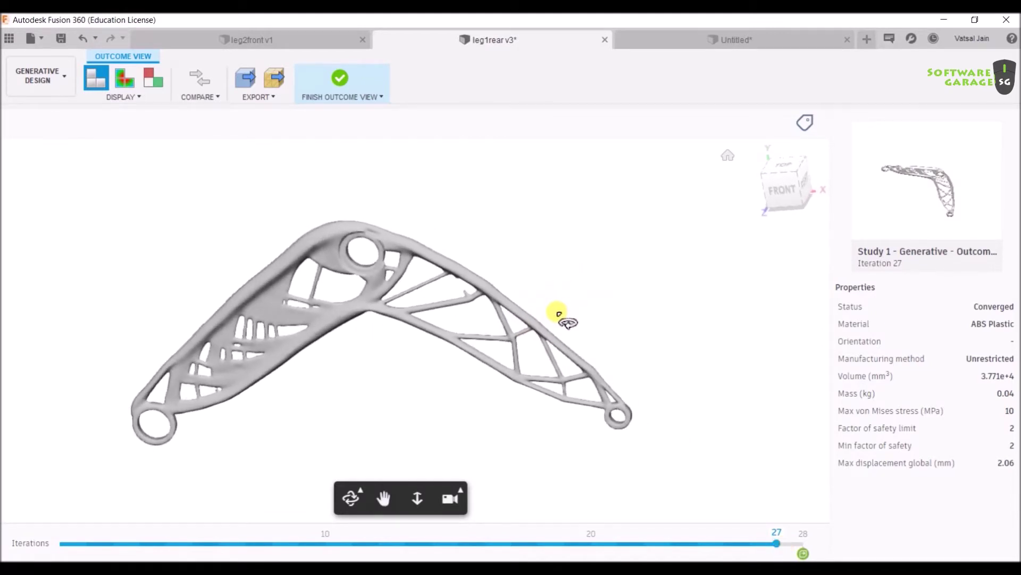
# - Create a new design from iteration 27, check the leg1rear export jobs, and close Job Status
pyautogui.click(244, 79)
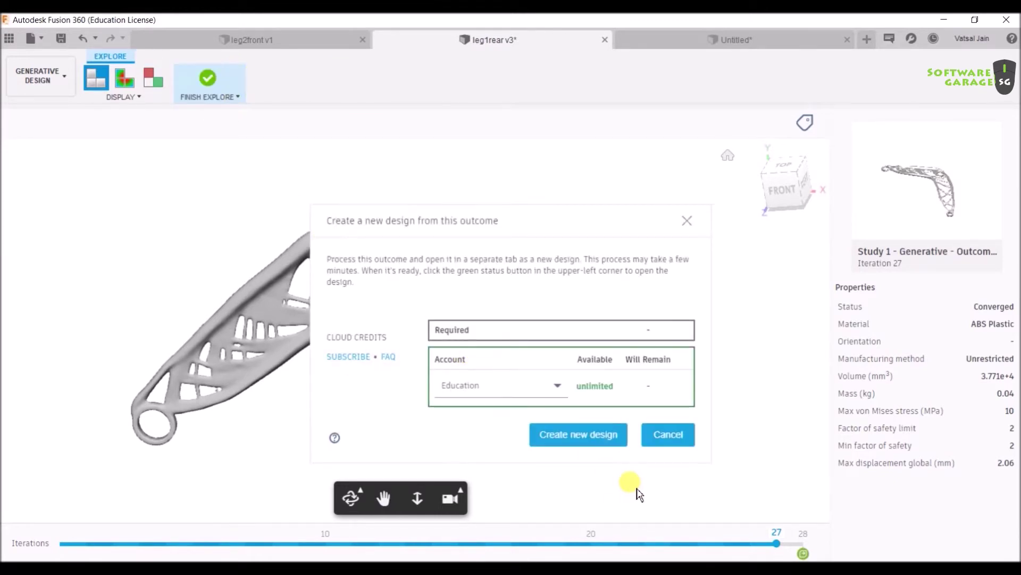
pyautogui.click(594, 434)
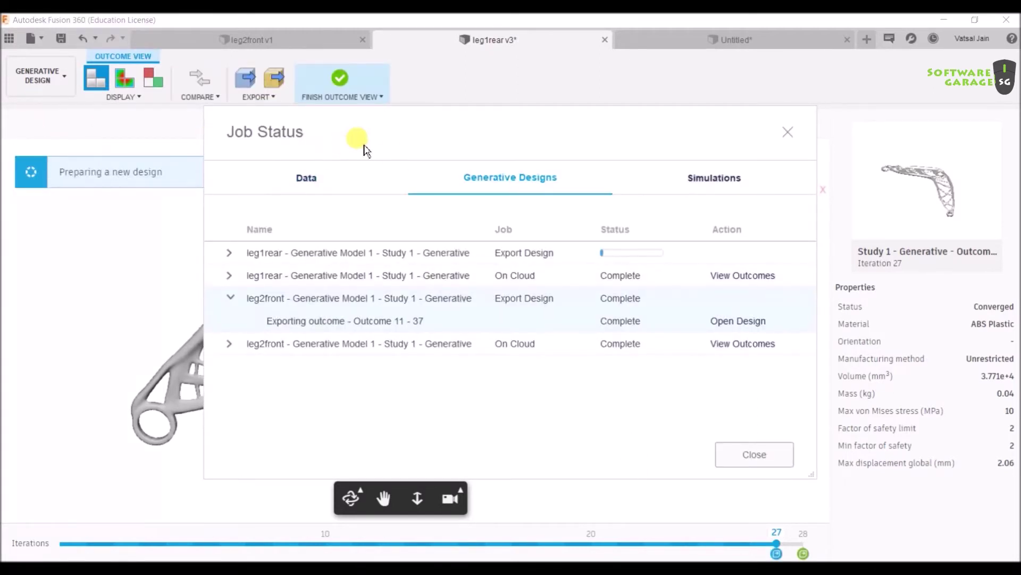
pyautogui.moveTo(360, 149); pyautogui.dragTo(579, 215)
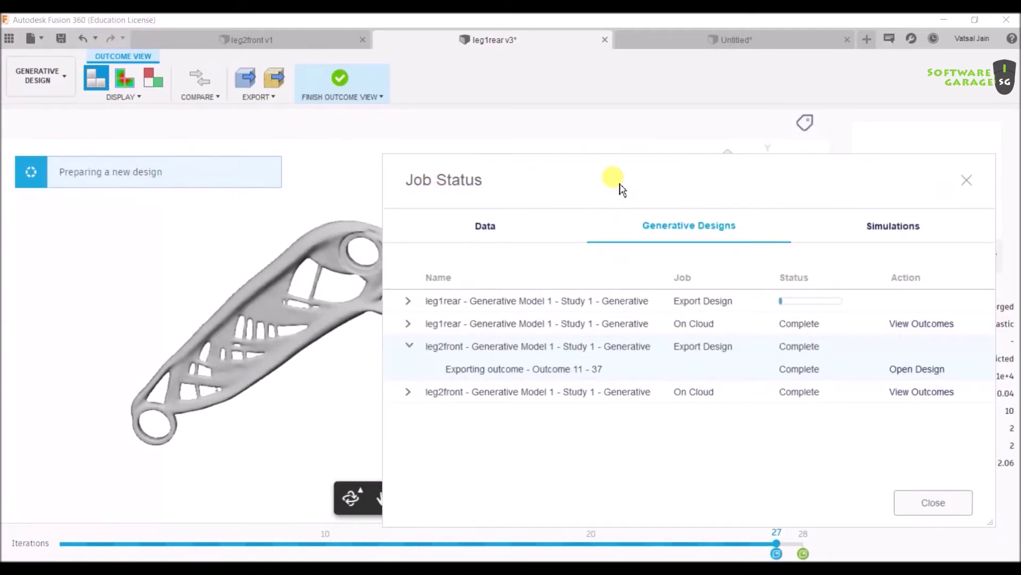
pyautogui.moveTo(615, 183); pyautogui.dragTo(428, 159)
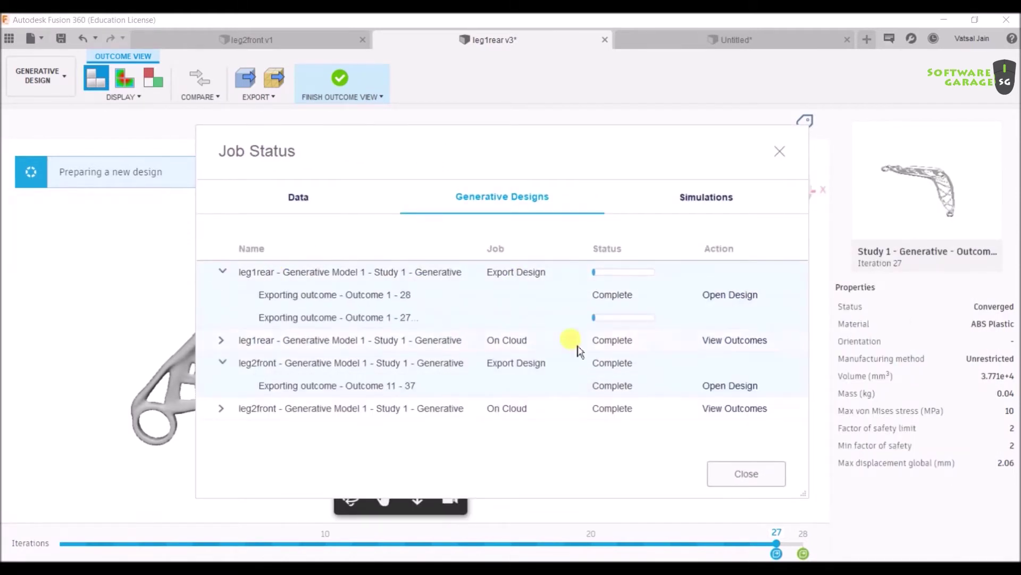
pyautogui.click(221, 273)
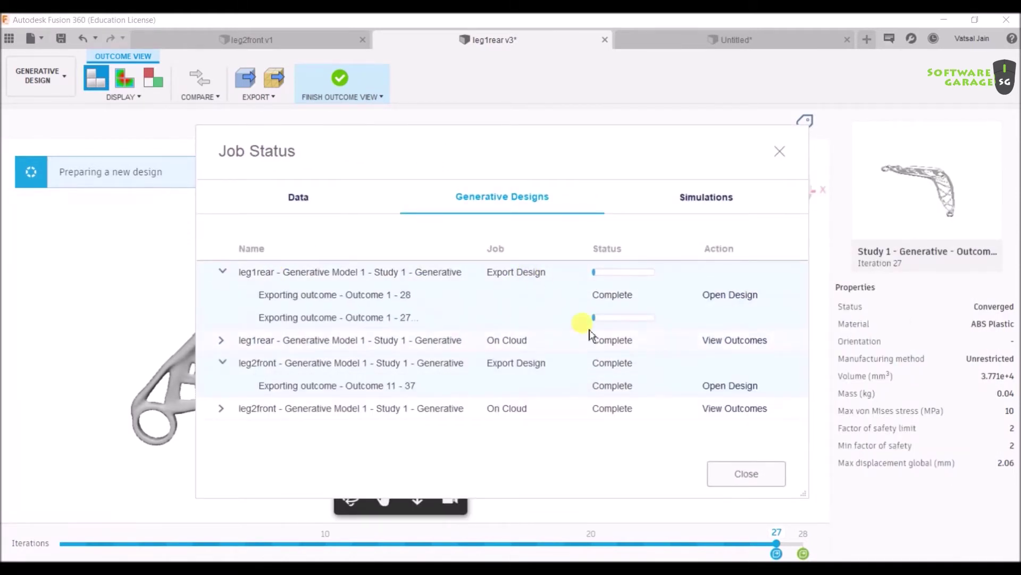
pyautogui.click(779, 151)
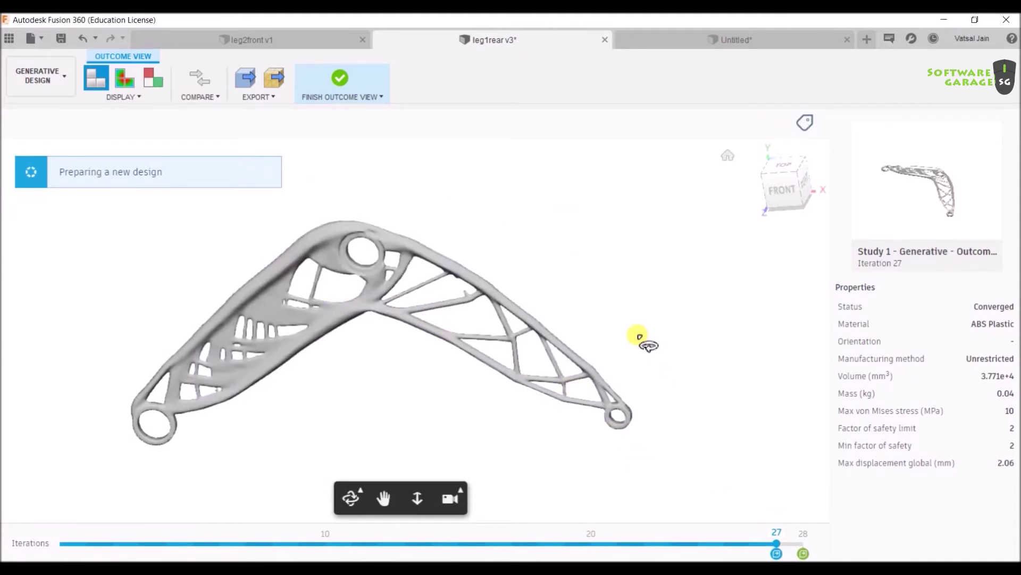
# - Open the finished Outcome 1 - 27 export as the new Untitled(2) design tab
pyautogui.scroll(3, 616, 322)
pyautogui.scroll(-5, 615, 322)
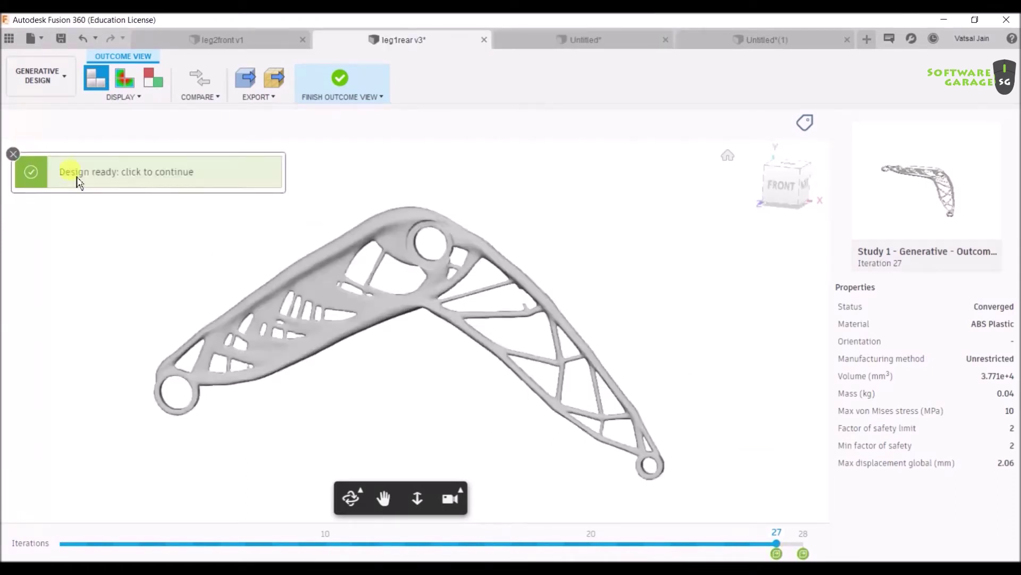
pyautogui.keyDown('shift'); pyautogui.moveTo(570, 278); pyautogui.dragTo(582, 307, button='middle'); pyautogui.keyUp('shift')
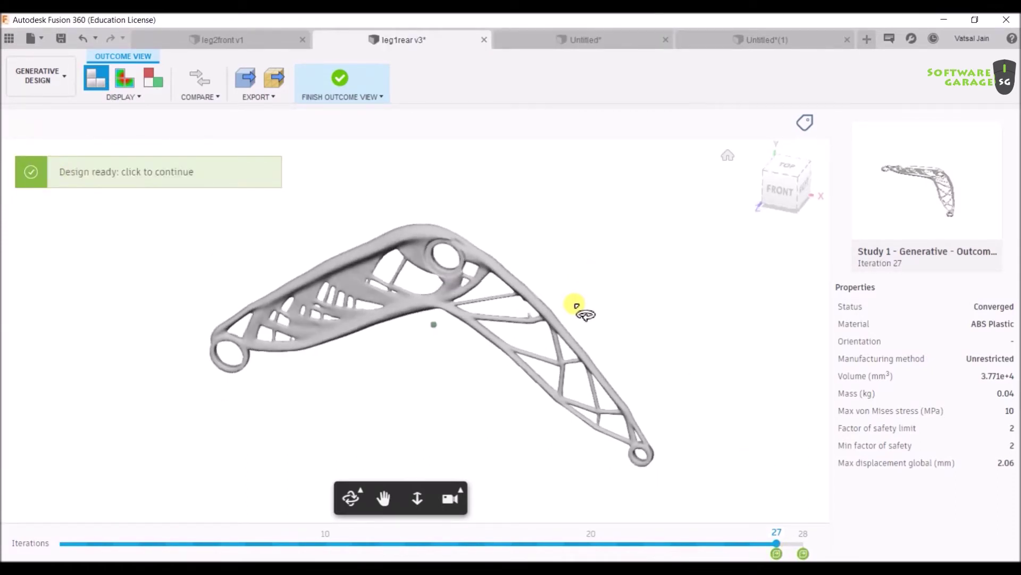
pyautogui.click(115, 177)
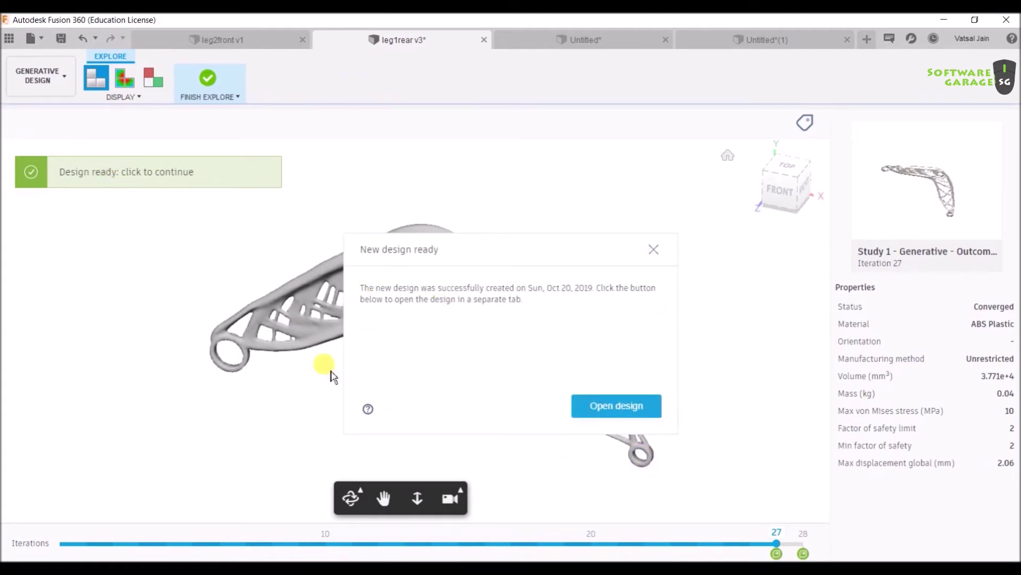
pyautogui.click(616, 407)
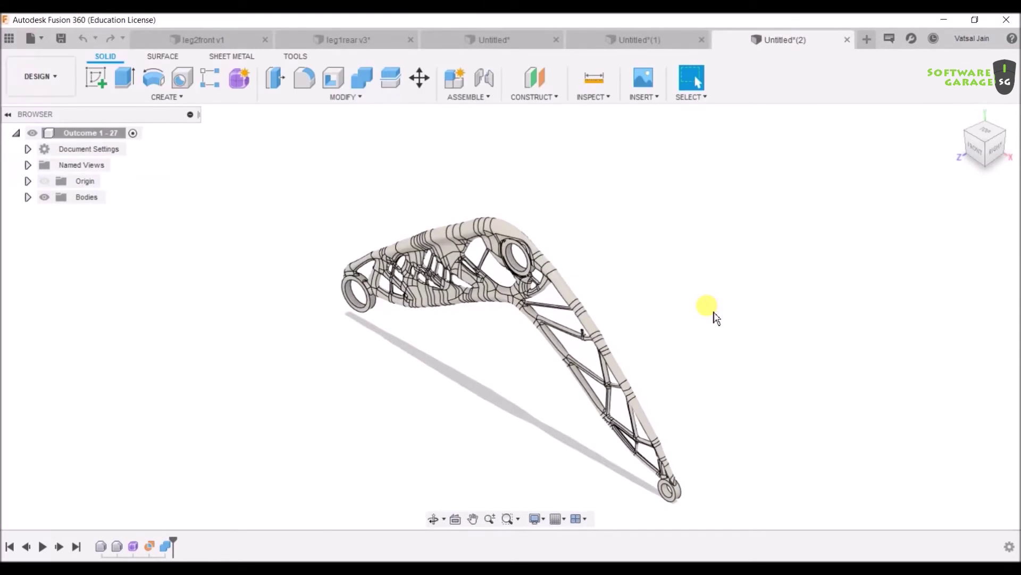
# - Face the leg from the front, flip between both design tabs, and end on Untitled
pyautogui.scroll(2, 716, 317)
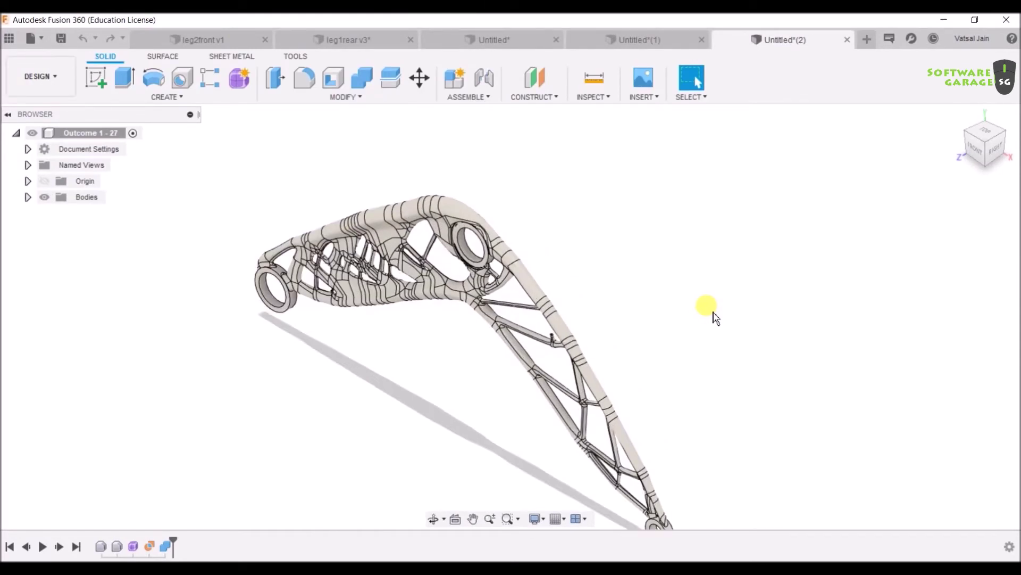
pyautogui.keyDown('shift'); pyautogui.moveTo(729, 296); pyautogui.dragTo(701, 310, button='middle'); pyautogui.keyUp('shift')
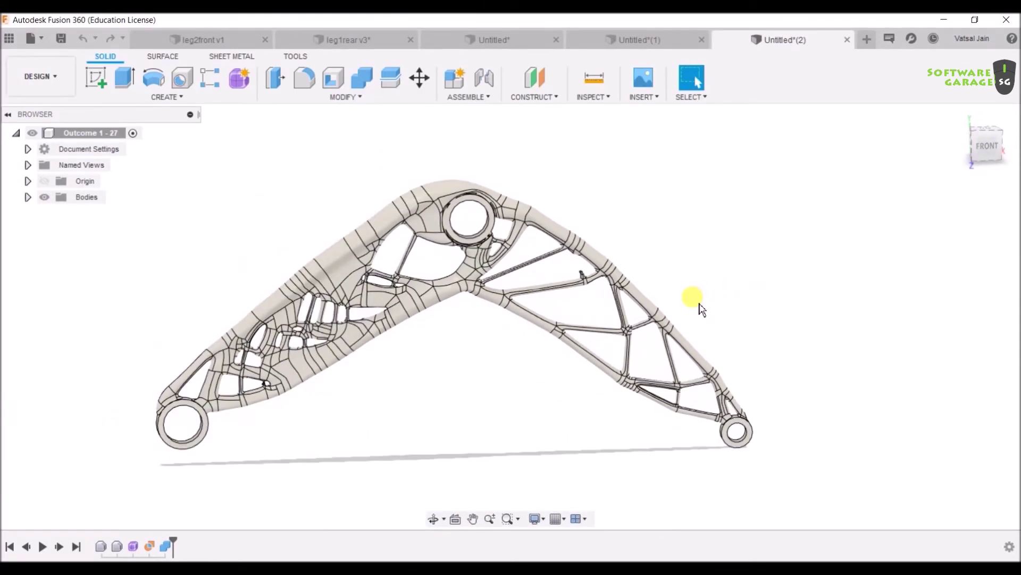
pyautogui.click(499, 40)
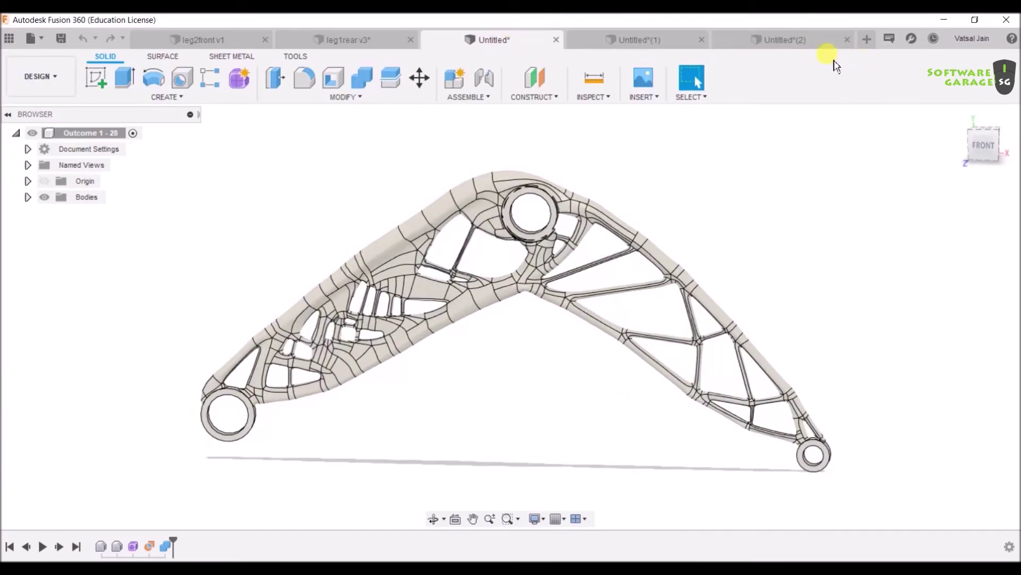
pyautogui.click(781, 38)
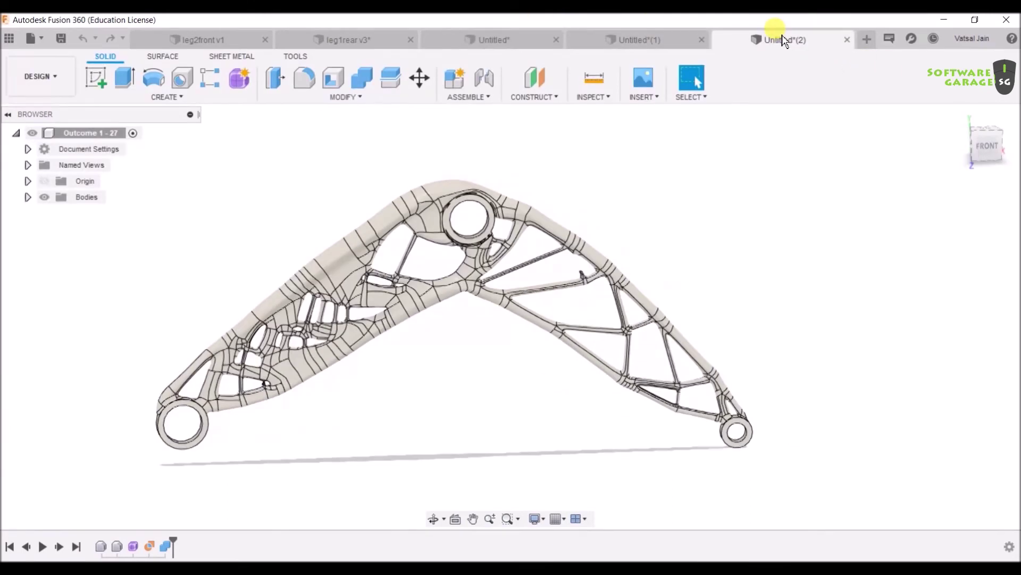
pyautogui.click(485, 35)
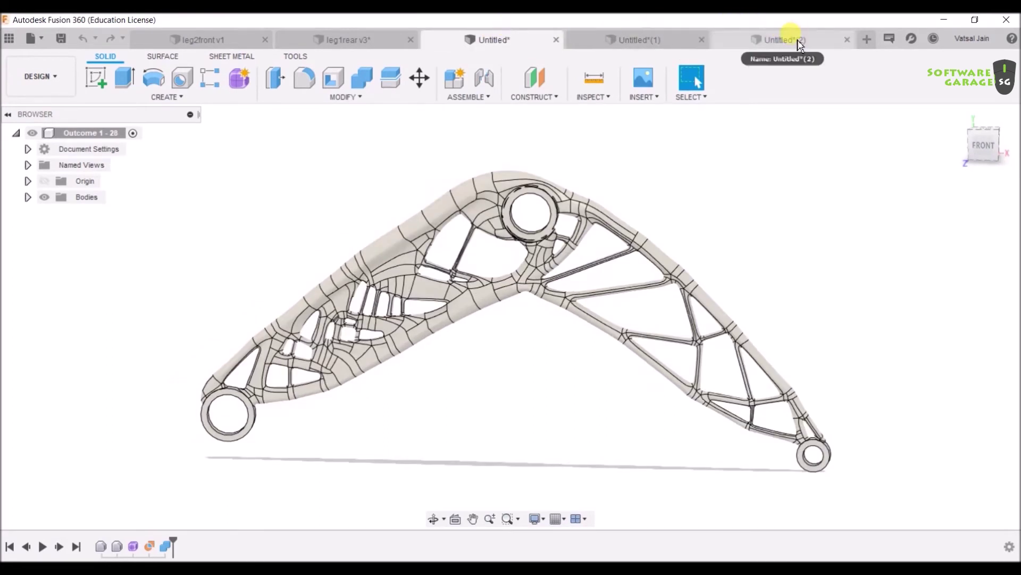
# - Apply Paint - Enamel Glossy (Red) from Paint > Glossy to the leg body
pyautogui.press('a')
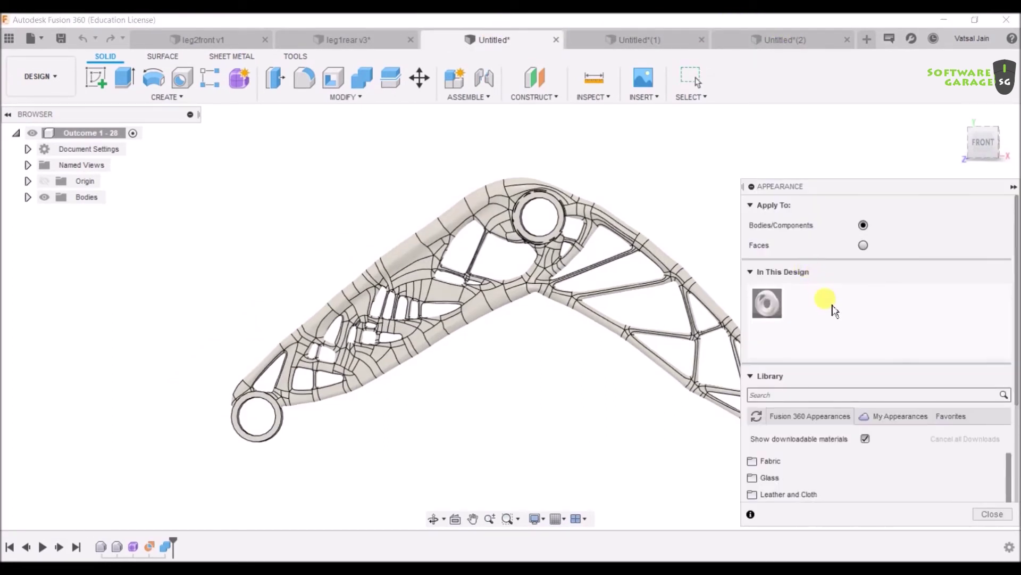
pyautogui.scroll(-2, 833, 393)
pyautogui.scroll(-3, 833, 394)
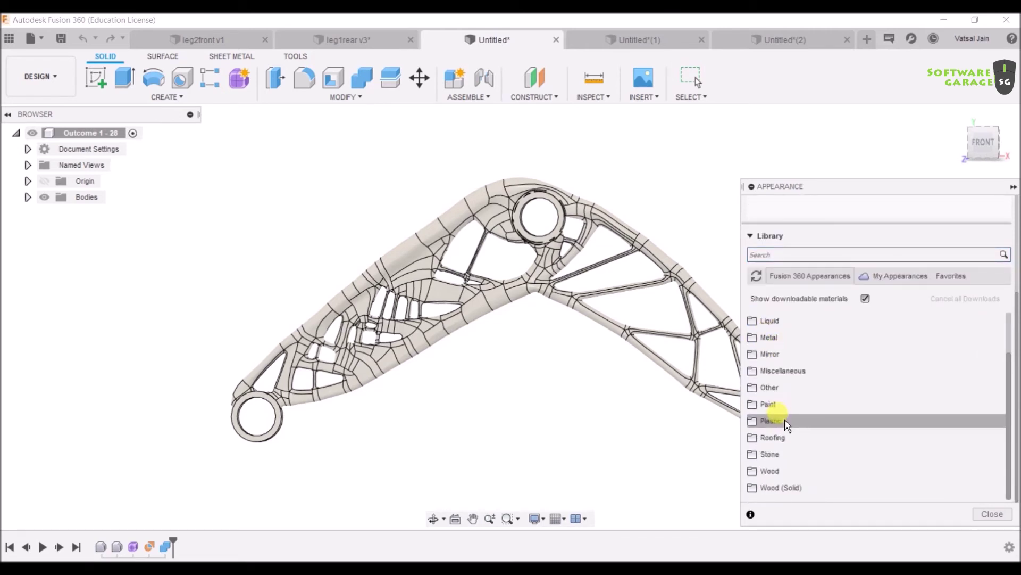
pyautogui.click(769, 404)
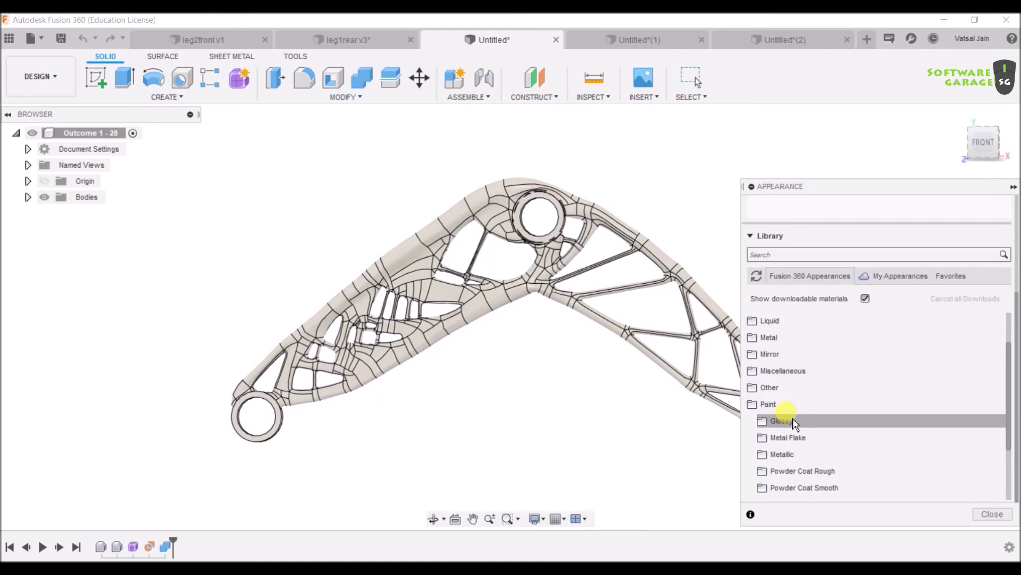
pyautogui.click(783, 421)
pyautogui.scroll(-3, 793, 423)
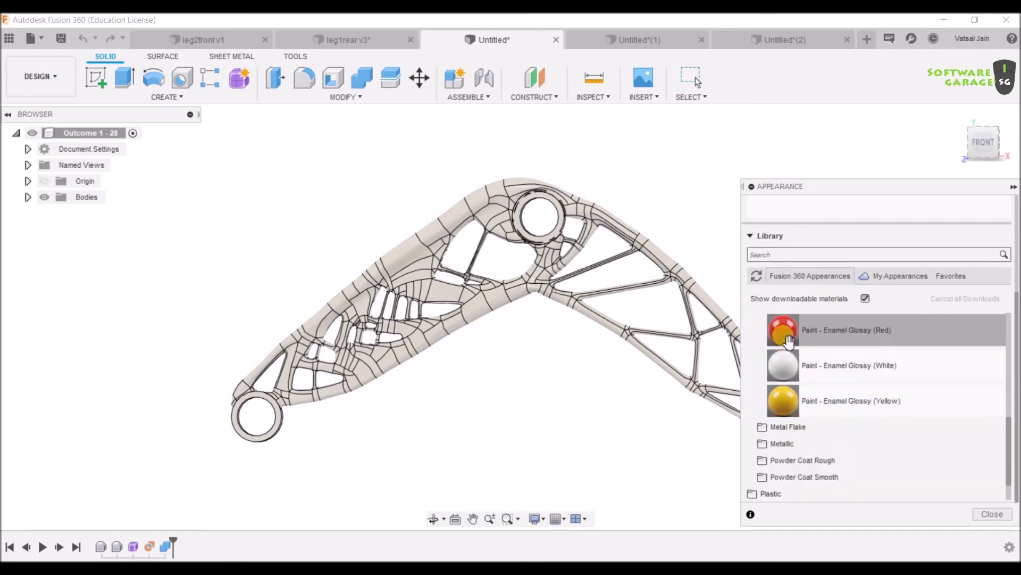
pyautogui.moveTo(783, 330); pyautogui.dragTo(777, 207)
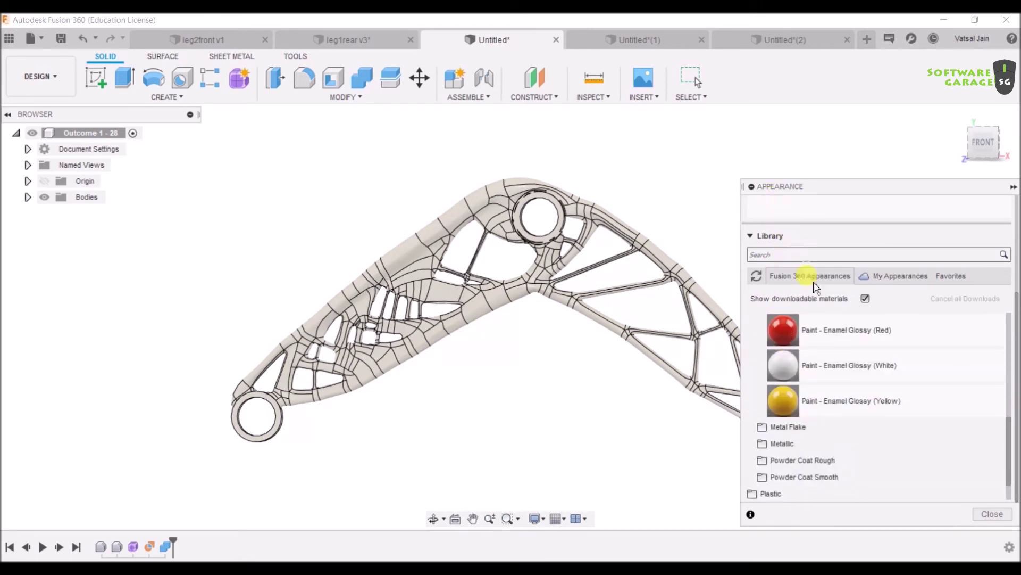
pyautogui.moveTo(802, 299); pyautogui.dragTo(585, 213)
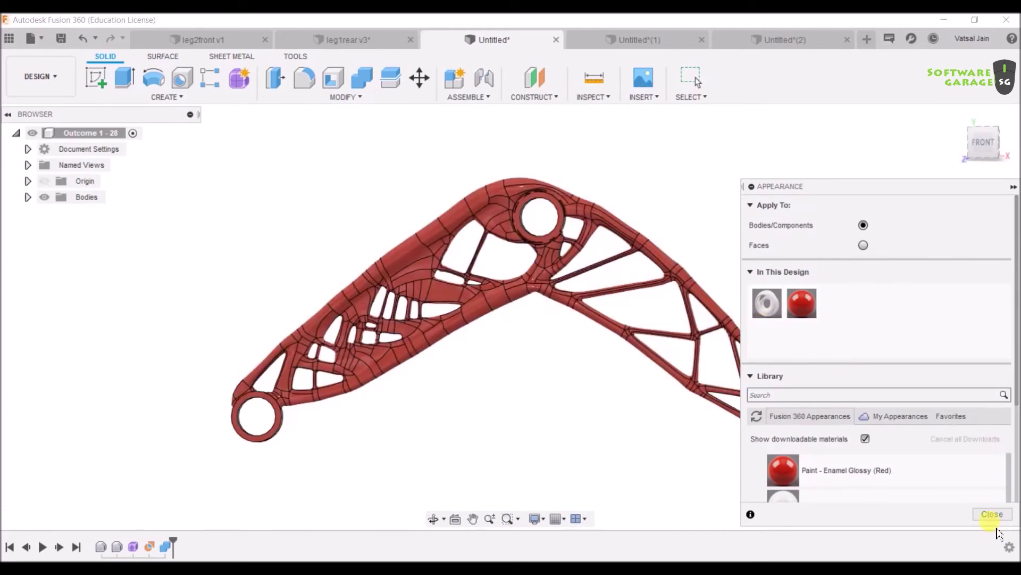
pyautogui.click(993, 515)
# - Orbit the red leg around to inspect it, including its rear
pyautogui.hotkey('shift', 'F3')
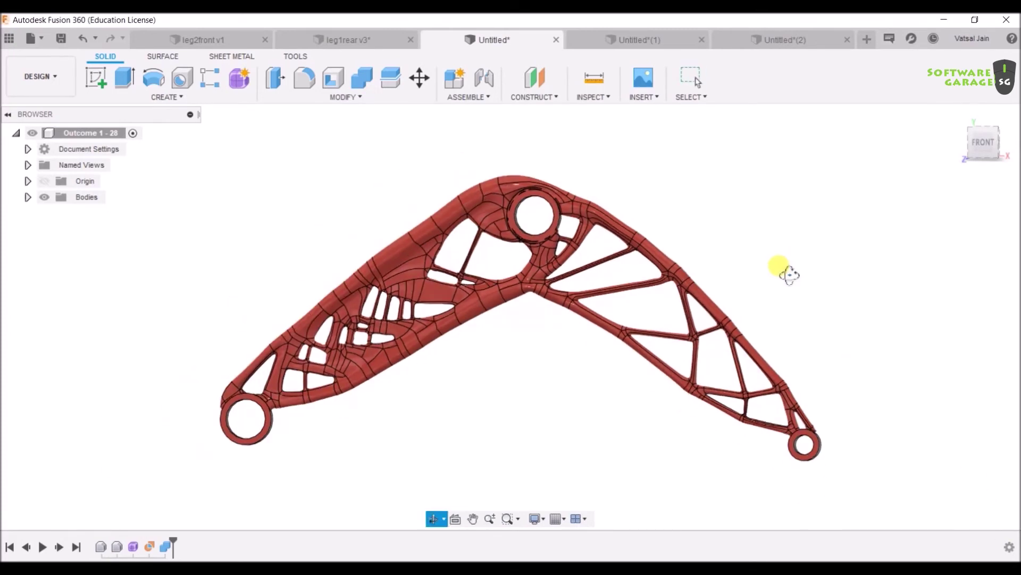
pyautogui.moveTo(789, 274); pyautogui.dragTo(783, 303)
pyautogui.press('Escape')
pyautogui.scroll(3, 787, 306)
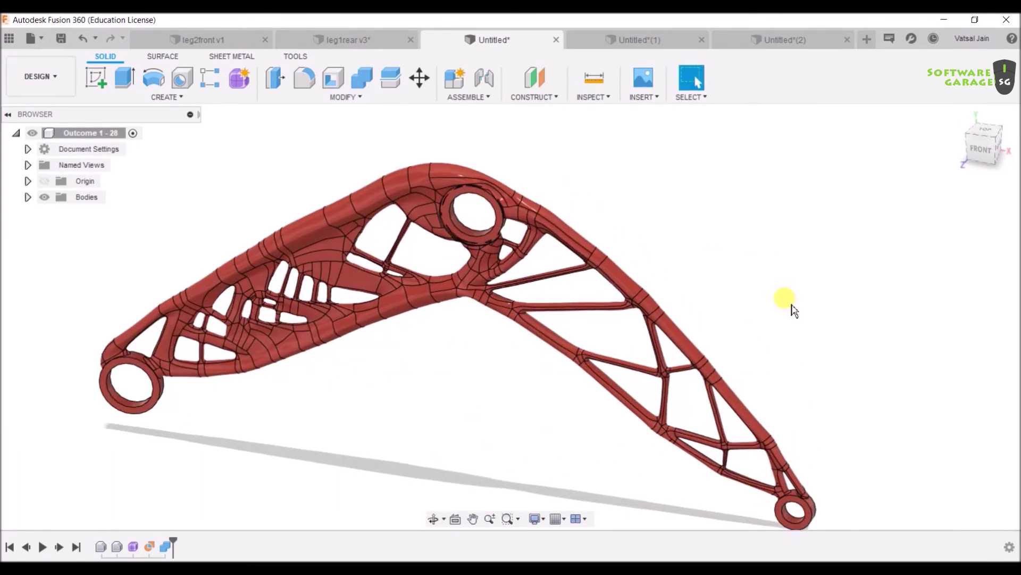
pyautogui.scroll(-2, 787, 301)
pyautogui.hotkey('shift', 'F3')
pyautogui.moveTo(784, 299); pyautogui.dragTo(429, 282)
pyautogui.press('Escape')
# - Save the design under the name 'gd of rear leg'
pyautogui.hotkey('ctrl', 's')
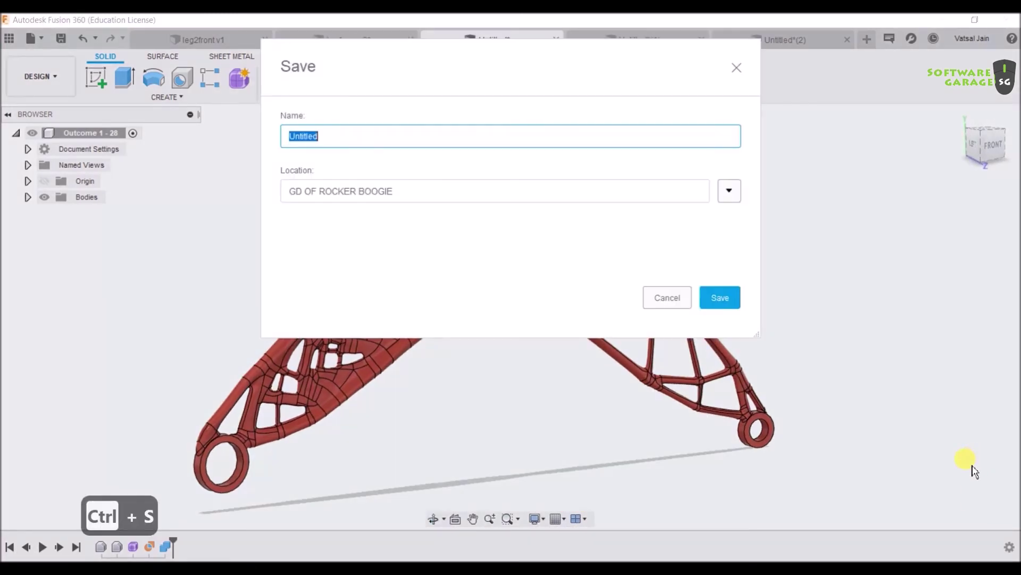
pyautogui.press('BackSpace')
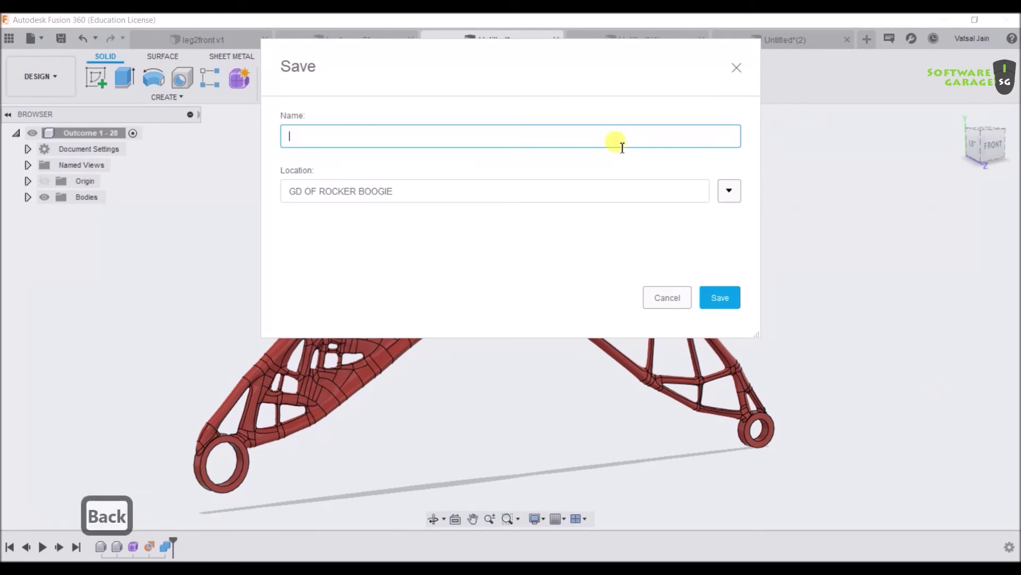
pyautogui.write('gd ')
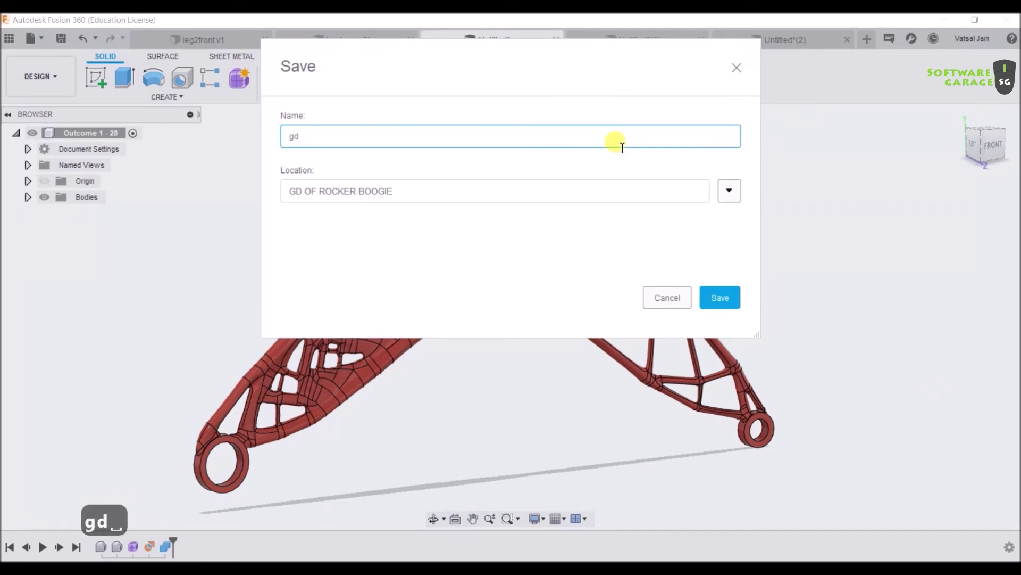
pyautogui.write('of r')
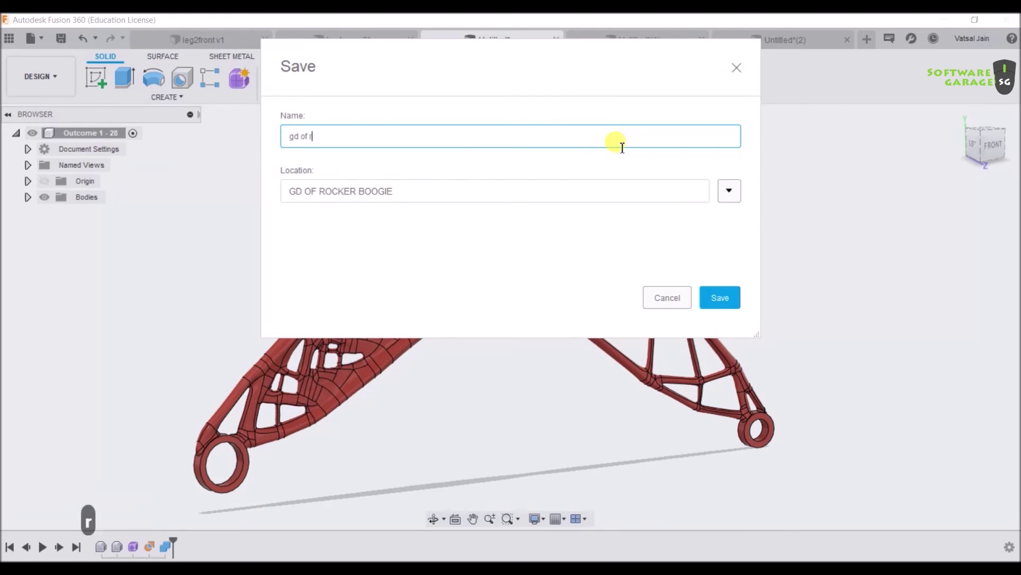
pyautogui.write('ear leg')
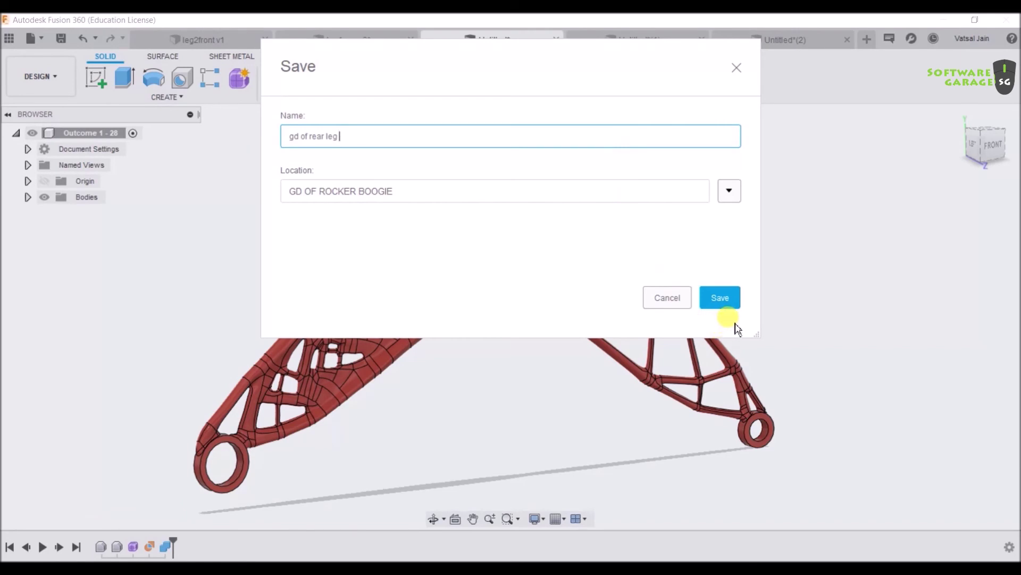
pyautogui.click(723, 298)
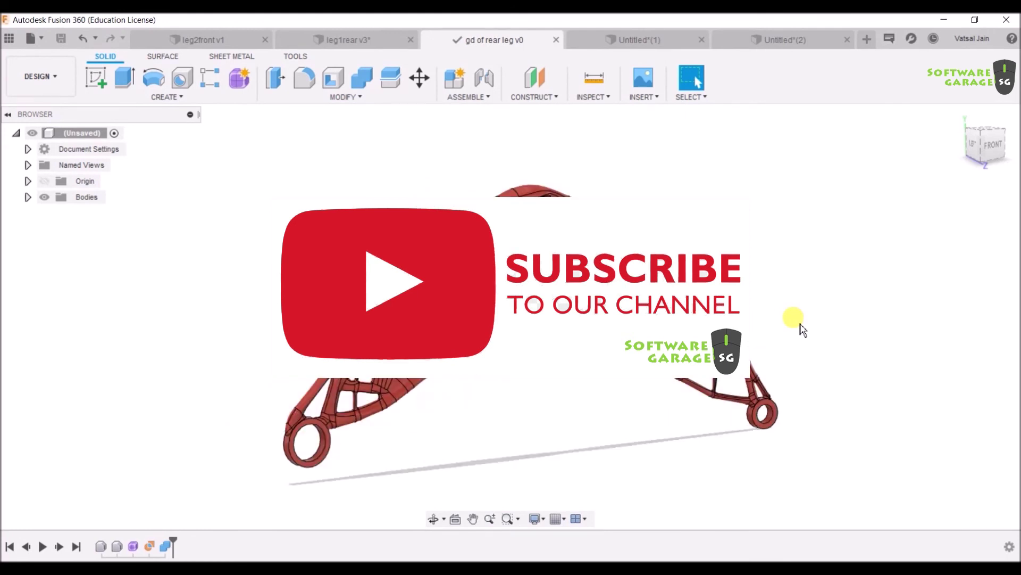
pyautogui.keyDown('shift'); pyautogui.moveTo(801, 326); pyautogui.dragTo(575, 324, button='middle'); pyautogui.keyUp('shift')
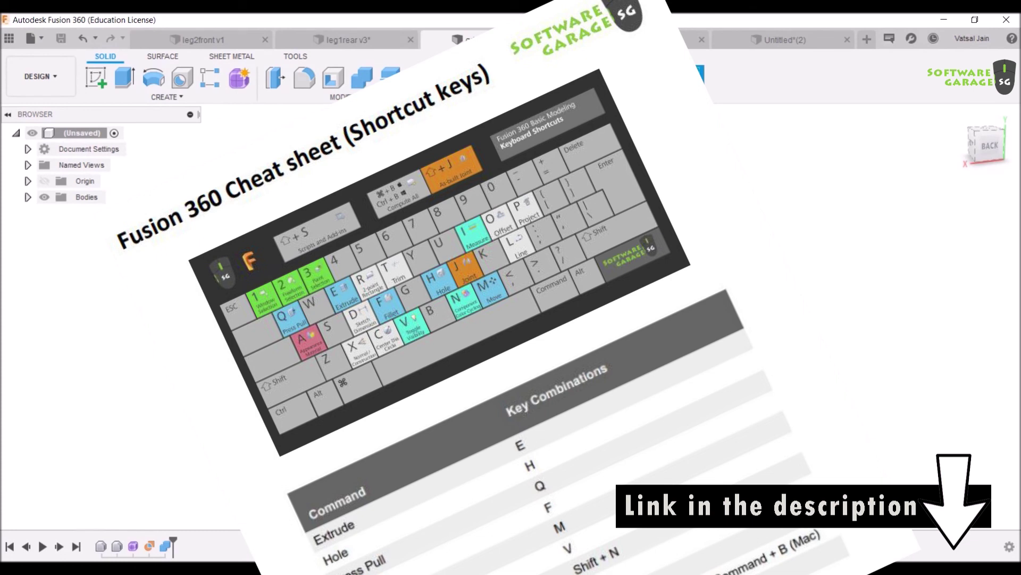